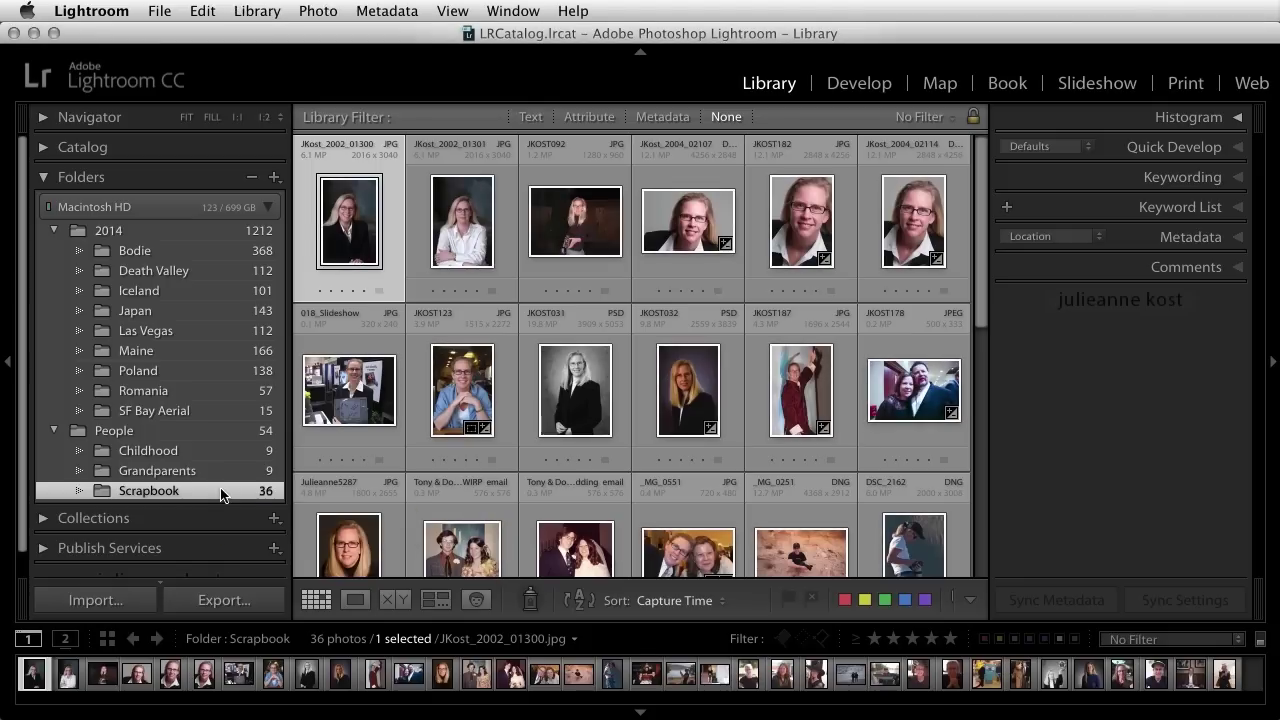
# Show the Scrapbook folder as faces in People view, then expand and collapse the first 7-face stack
pyautogui.click(479, 604)
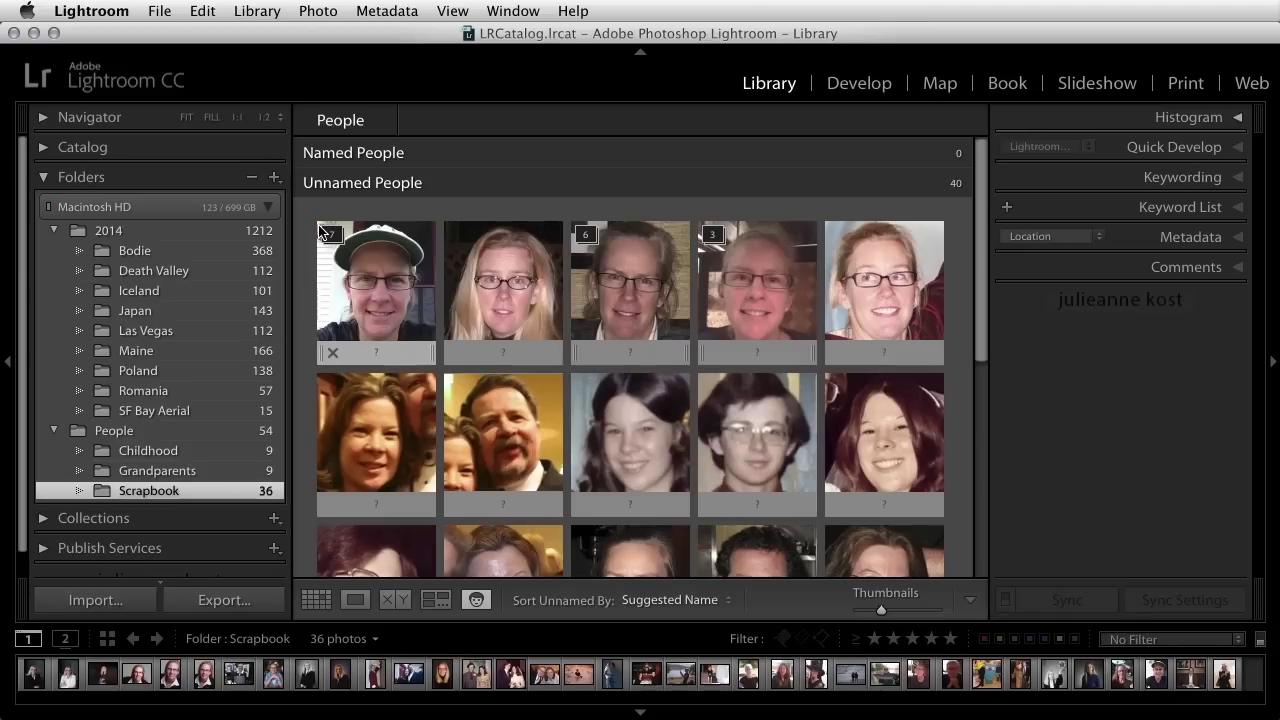
pyautogui.click(335, 238)
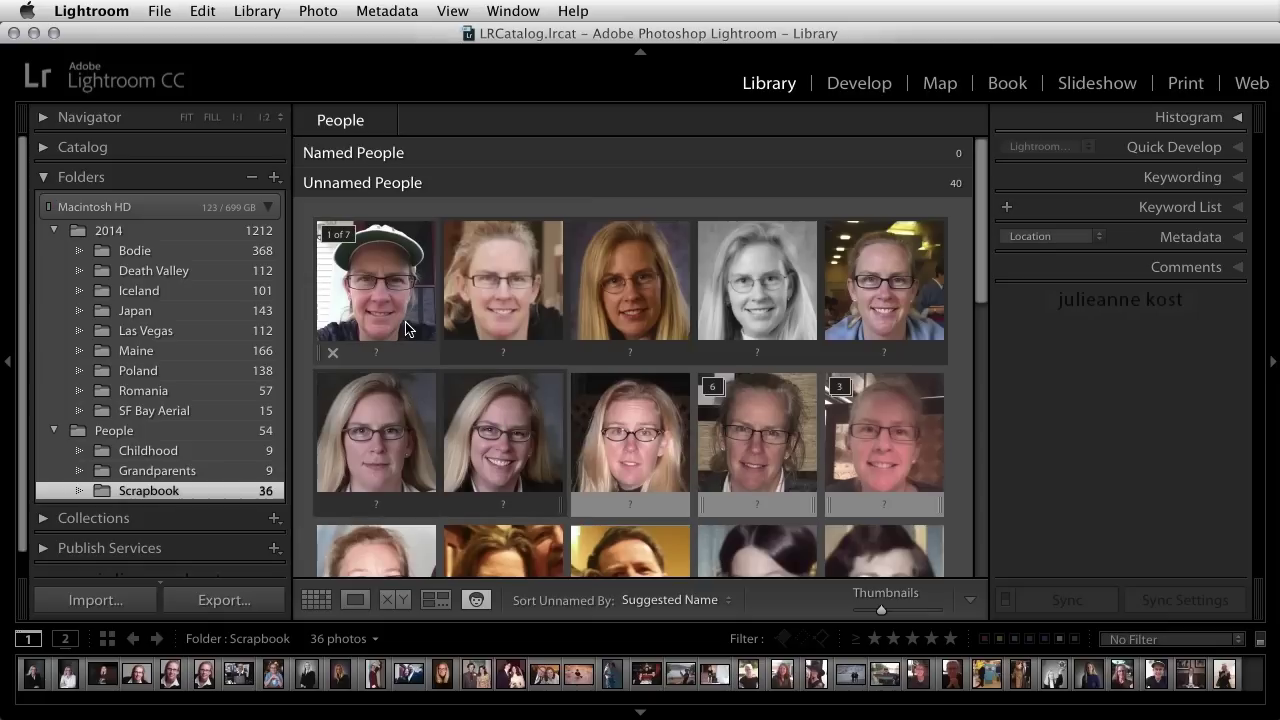
pyautogui.click(345, 242)
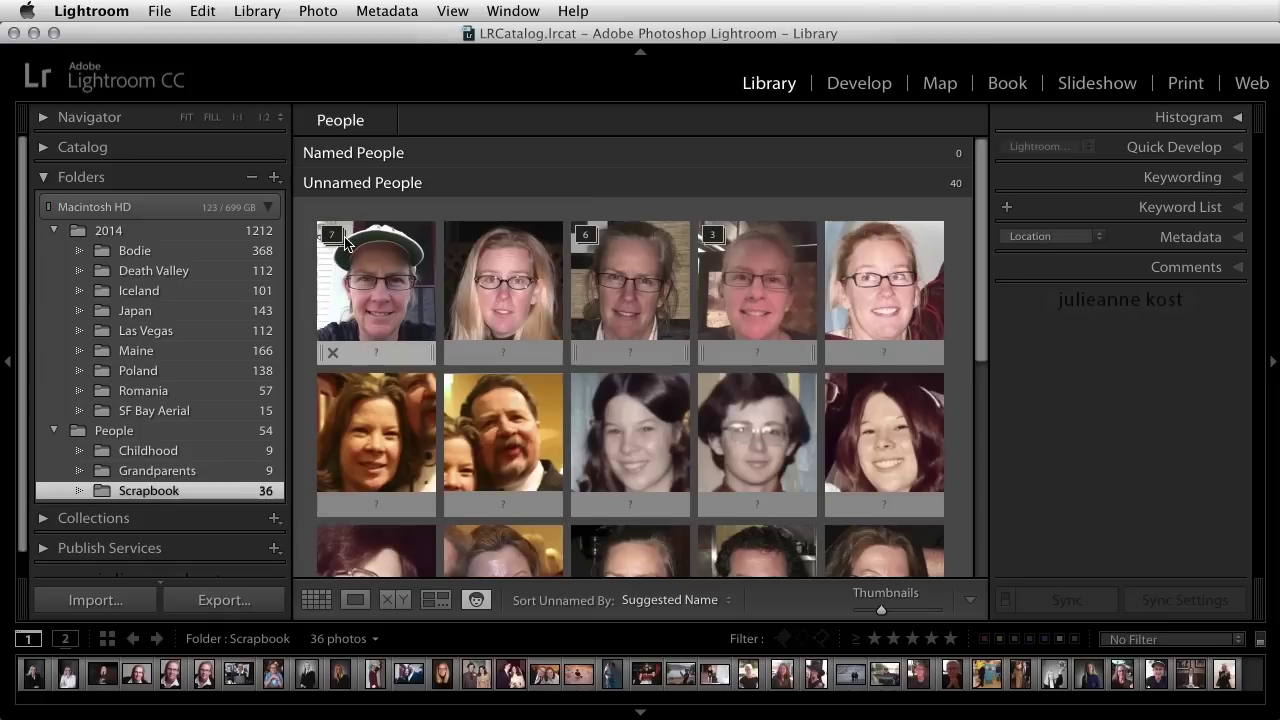
pyautogui.click(386, 352)
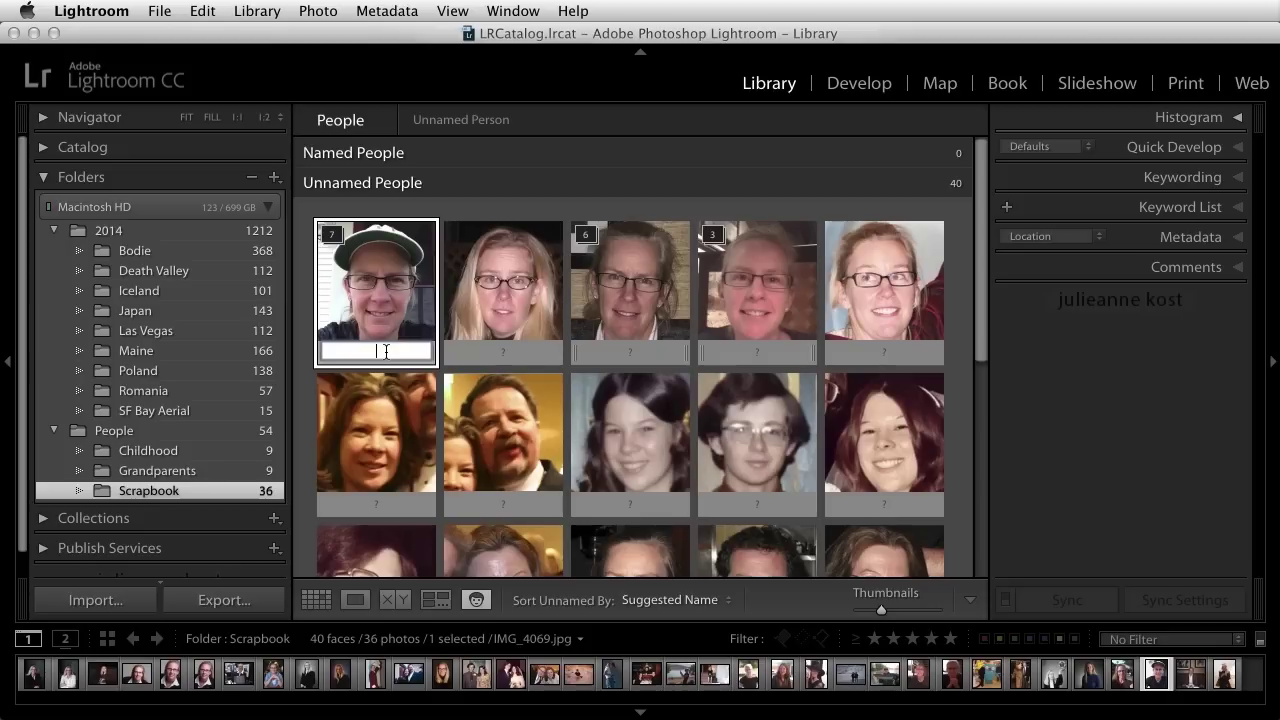
# Name the first face stacks Julieanne, accepting the suggested name for the following faces
pyautogui.write('Julieanne')
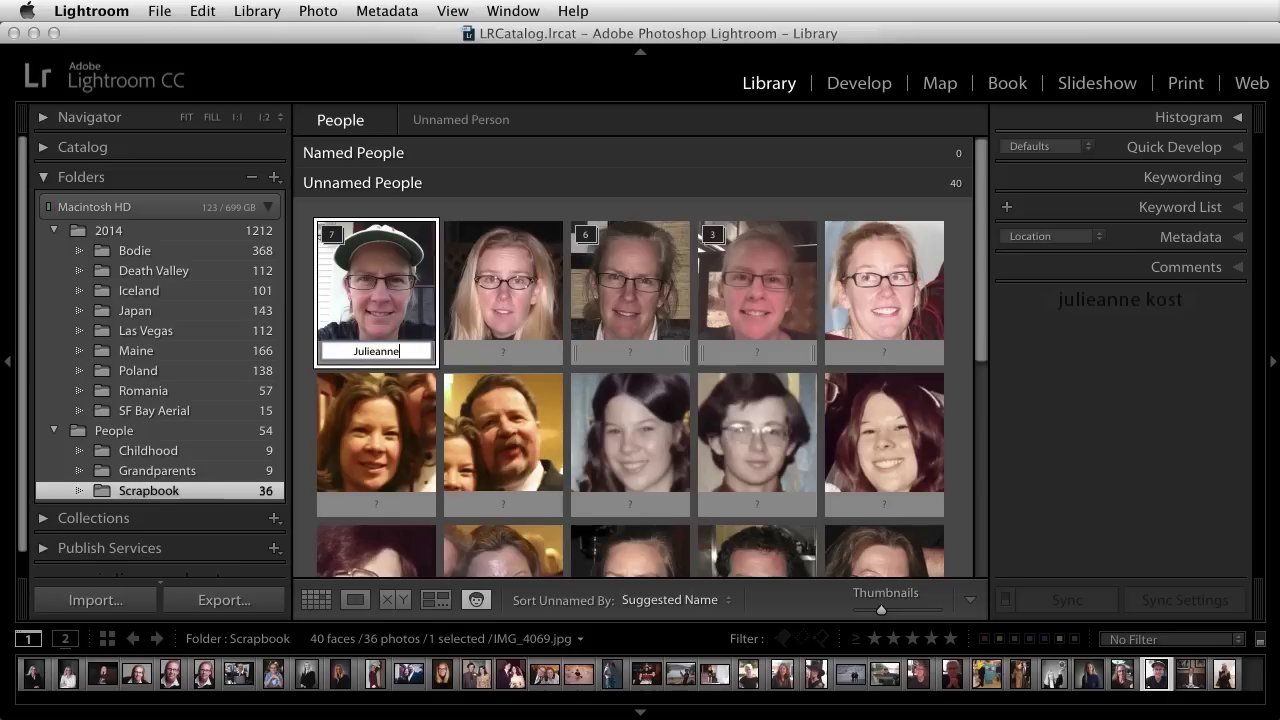
pyautogui.press('Return')
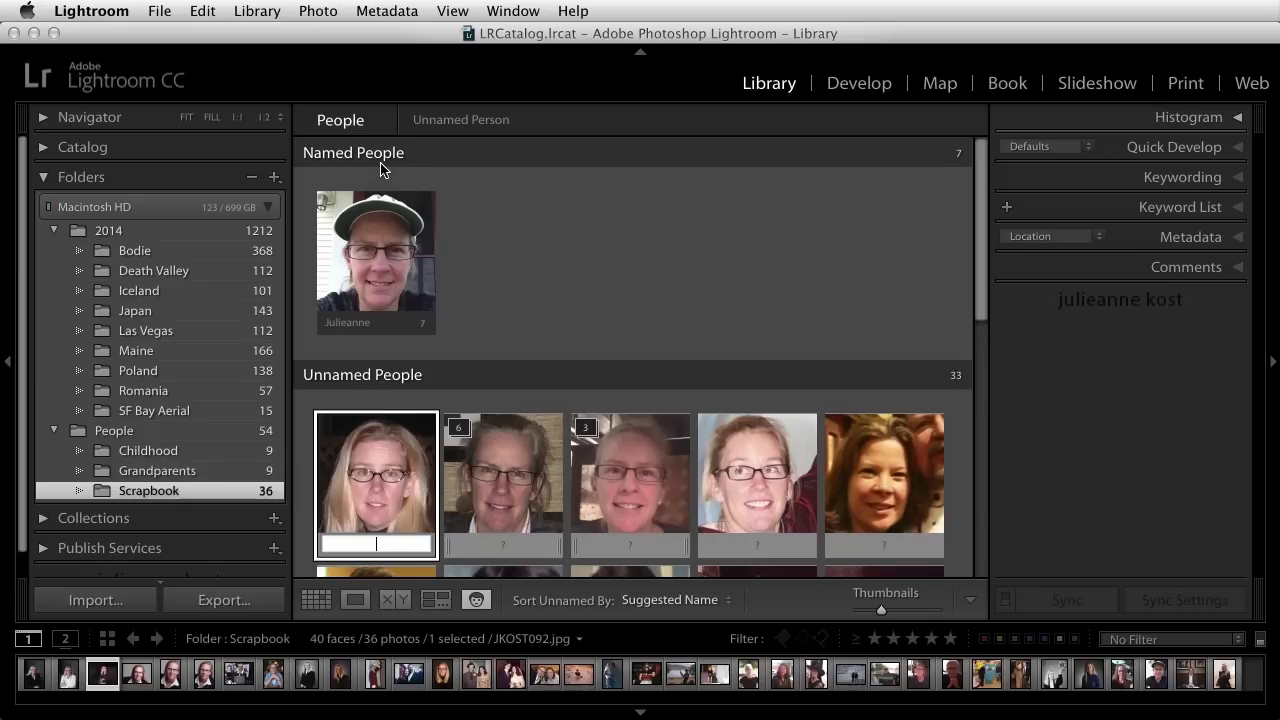
pyautogui.write('Julianne')
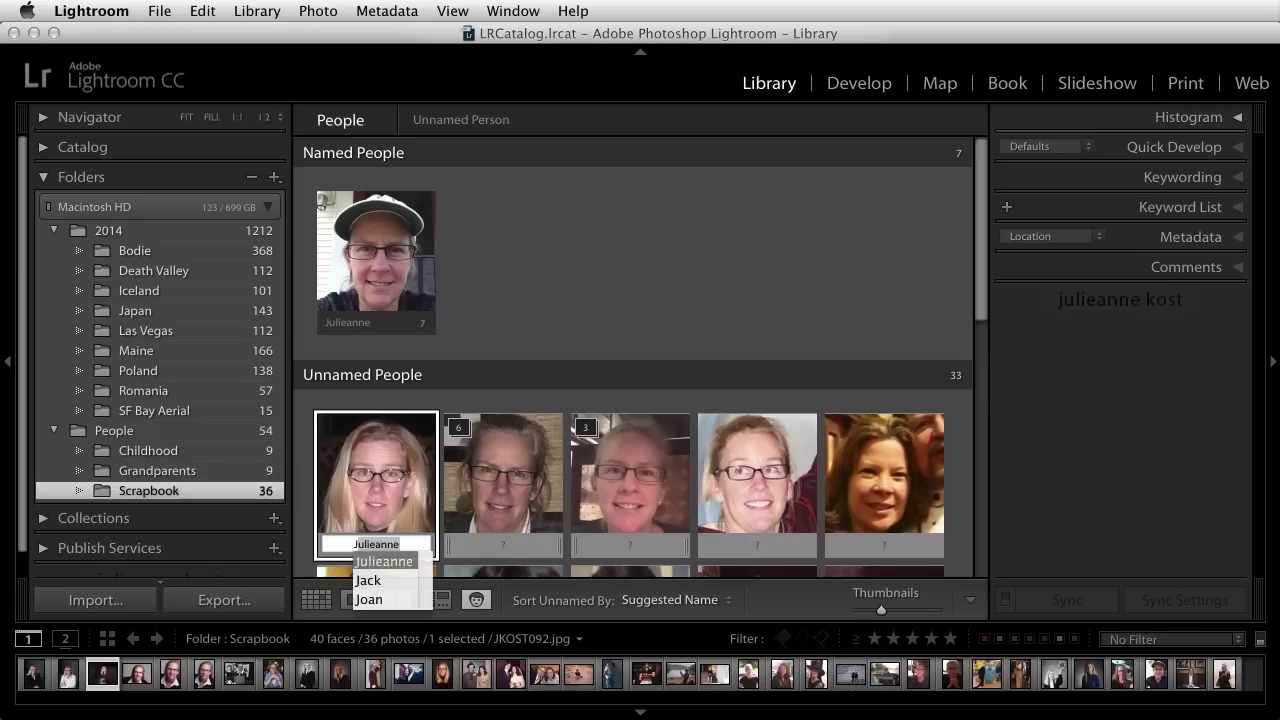
pyautogui.press('BackSpace')
pyautogui.press('BackSpace')
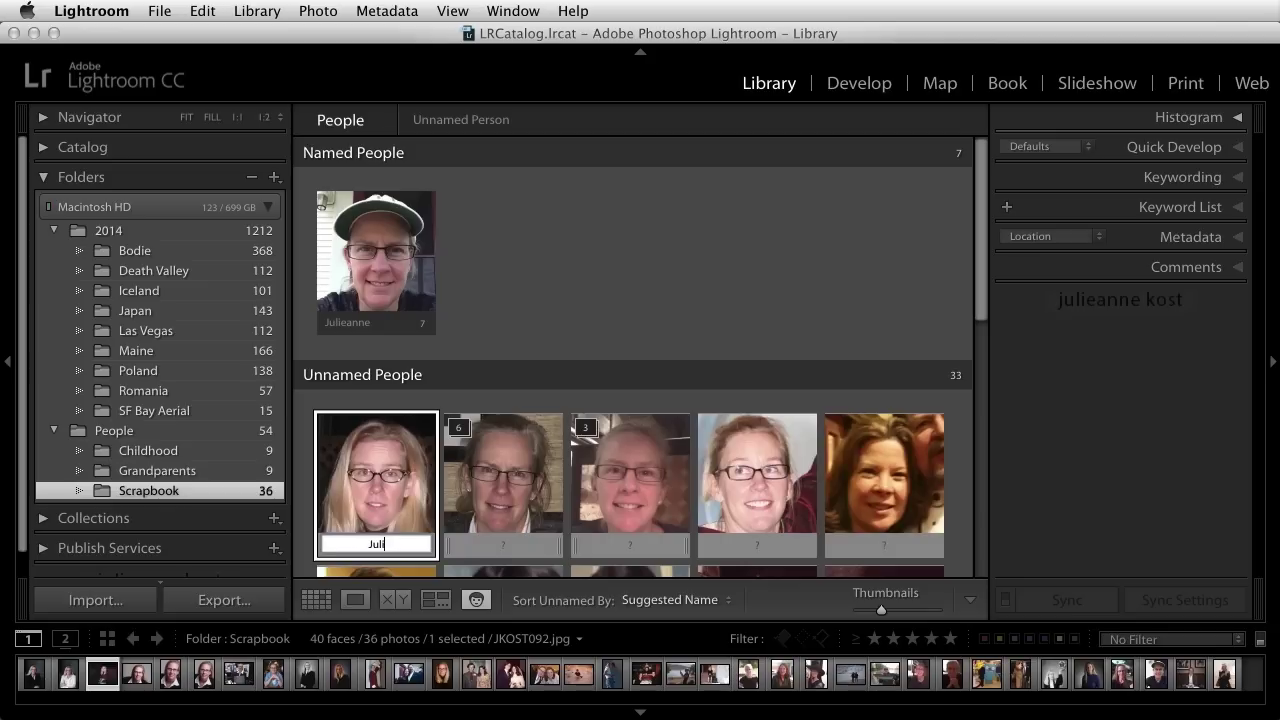
pyautogui.press('BackSpace')
pyautogui.press('BackSpace')
pyautogui.press('BackSpace')
pyautogui.press('BackSpace')
pyautogui.write('Julie')
pyautogui.press('Right')
pyautogui.press('Return')
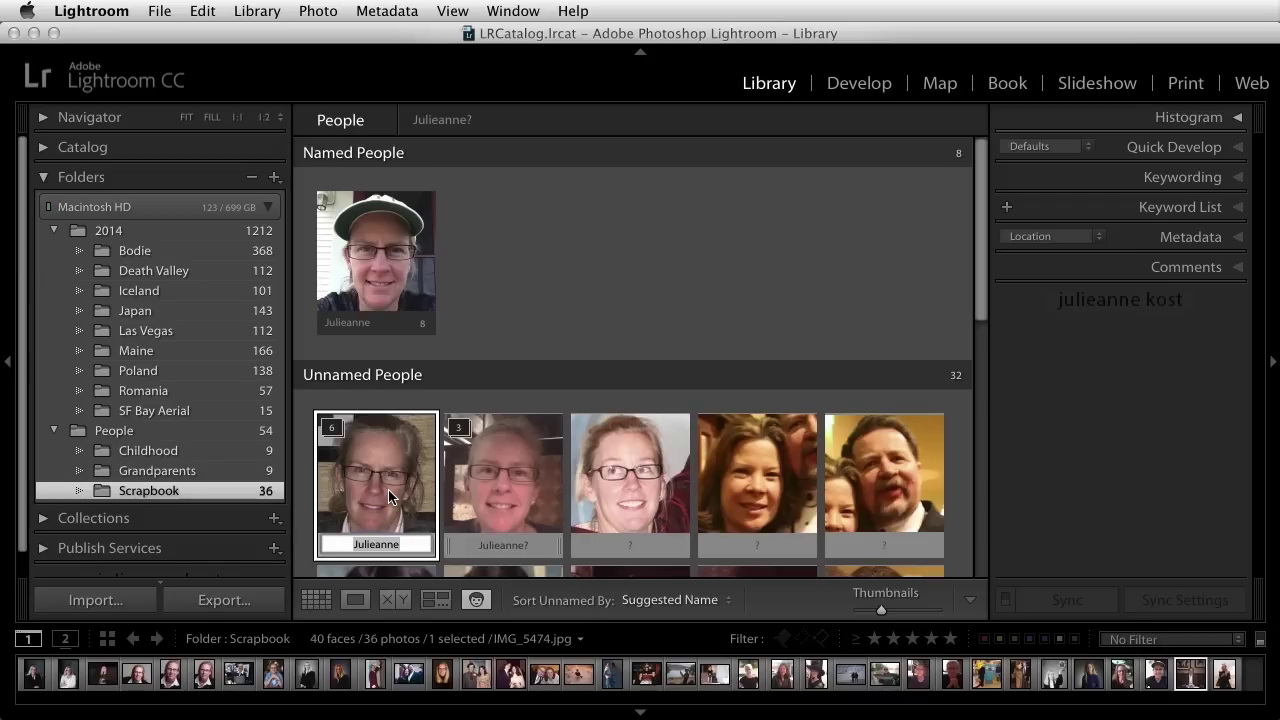
pyautogui.press('Return')
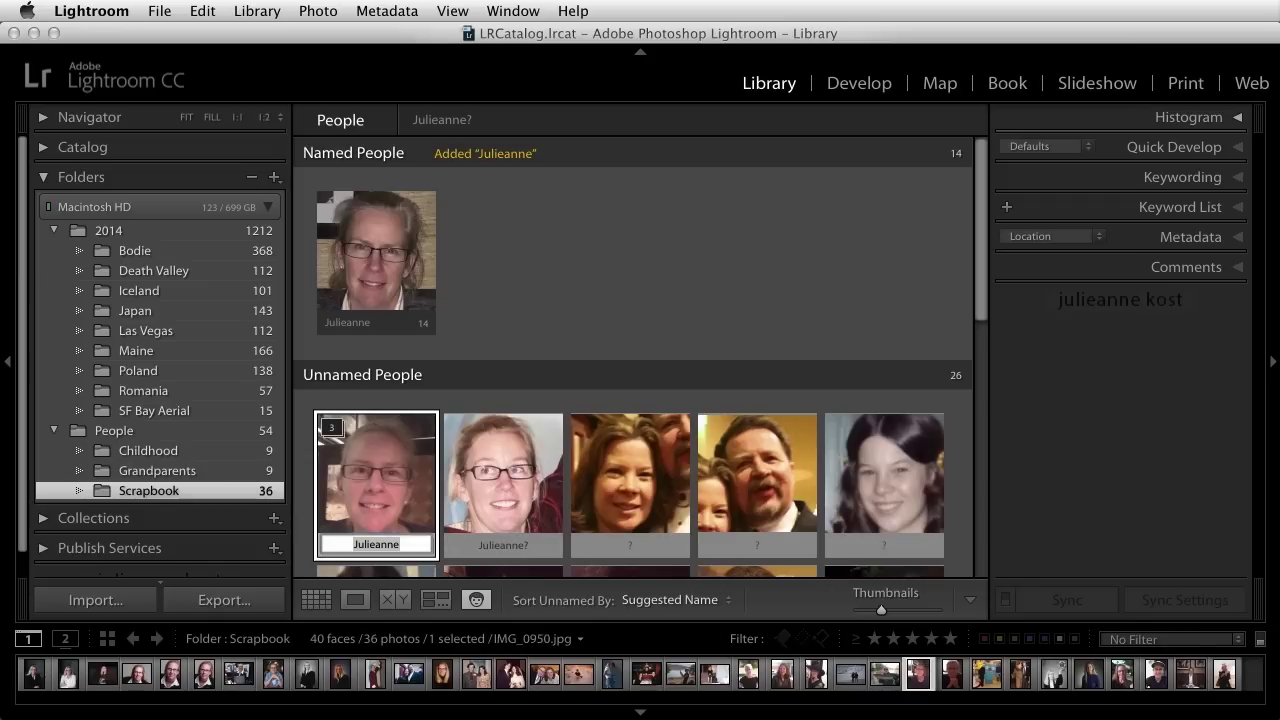
pyautogui.press('Return')
pyautogui.press('Return')
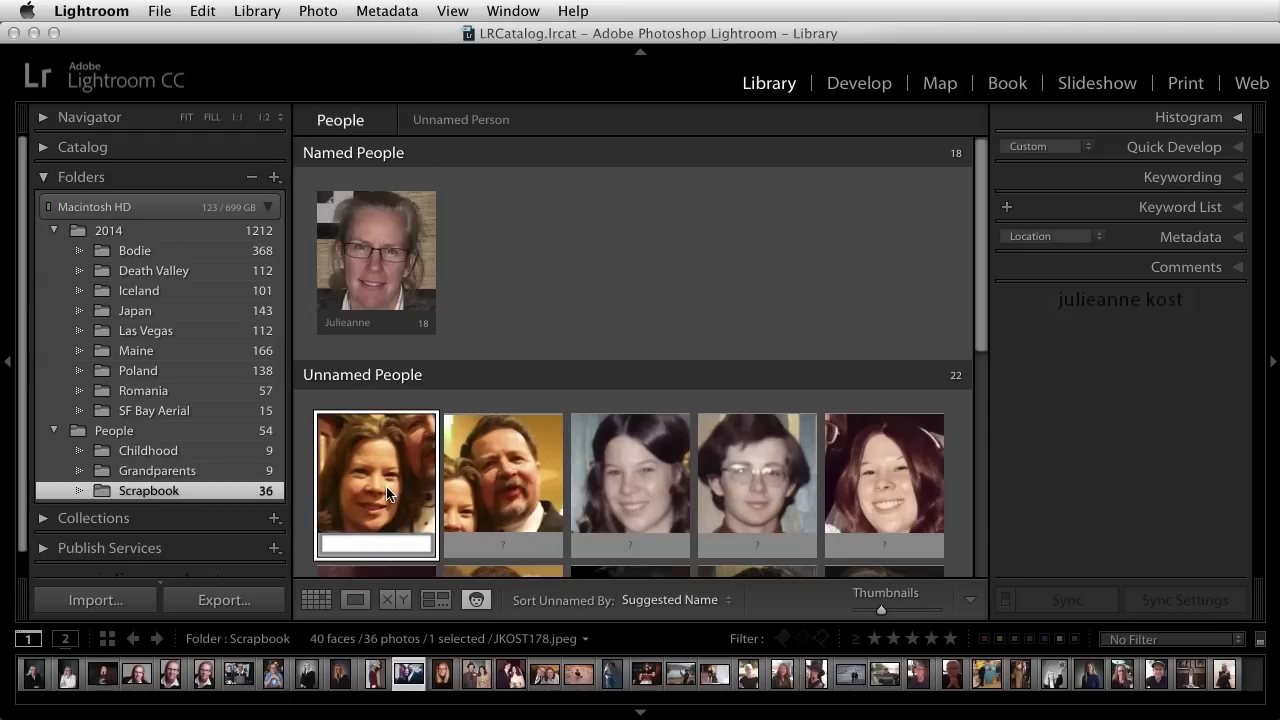
# Select the six unnamed faces of the brown-haired woman in glasses
pyautogui.keyDown('super'); pyautogui.click(641, 473); pyautogui.keyUp('super')
pyautogui.scroll(-2, 700, 470)
pyautogui.keyDown('super'); pyautogui.click(838, 455); pyautogui.keyUp('super')
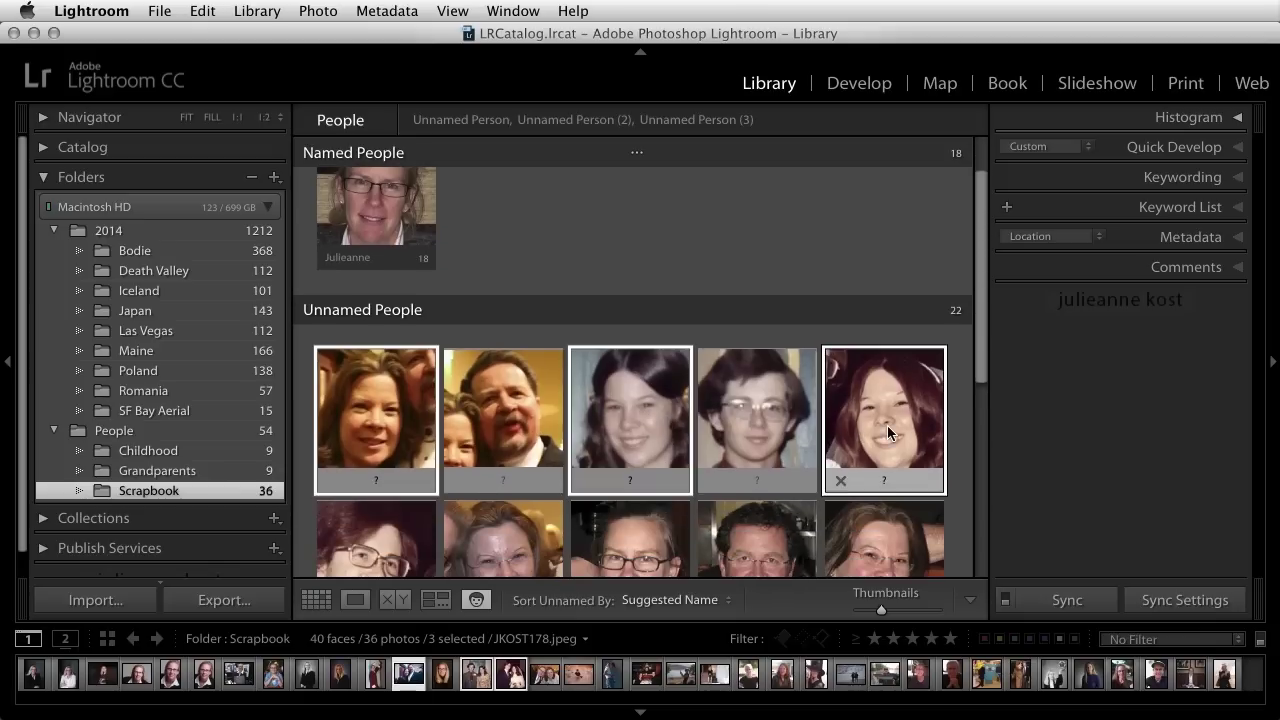
pyautogui.scroll(-3, 860, 450)
pyautogui.keyDown('super'); pyautogui.click(880, 442); pyautogui.keyUp('super')
pyautogui.keyDown('super'); pyautogui.click(507, 442); pyautogui.keyUp('super')
pyautogui.scroll(-4, 507, 450)
pyautogui.keyDown('super'); pyautogui.click(507, 468); pyautogui.keyUp('super')
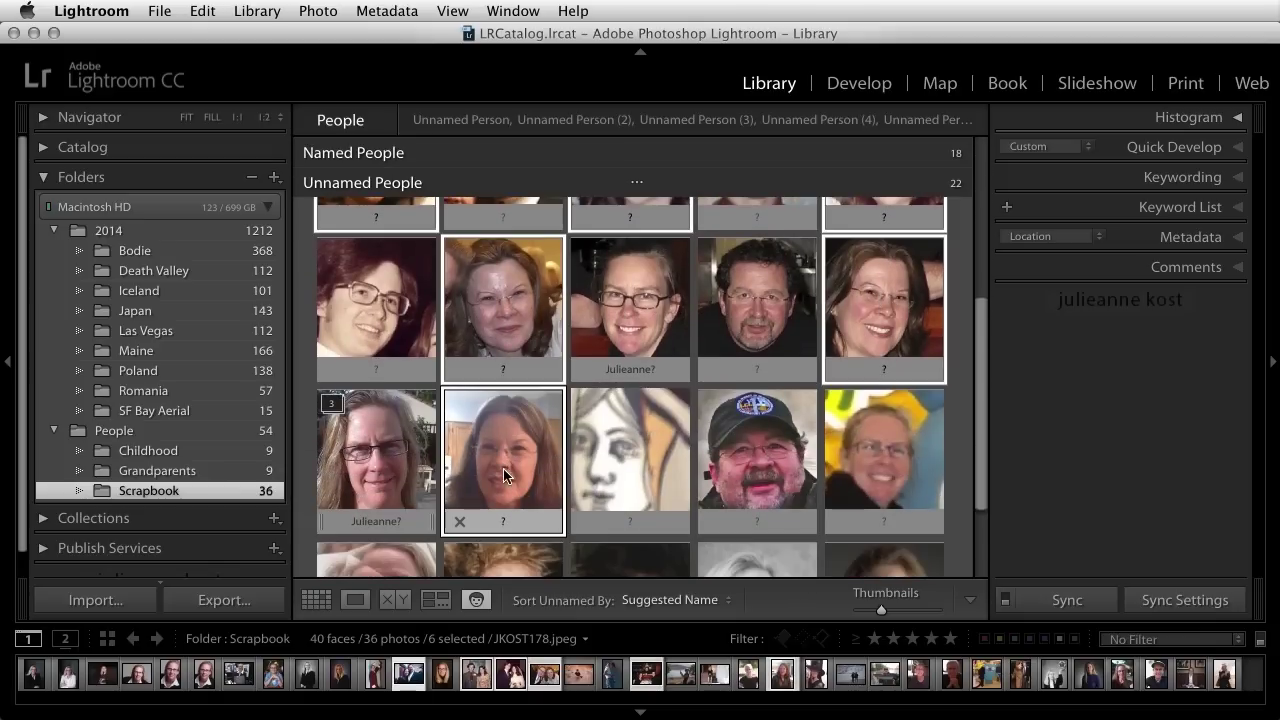
# Name the six selected faces Donna
pyautogui.click(500, 521)
pyautogui.write('Donna')
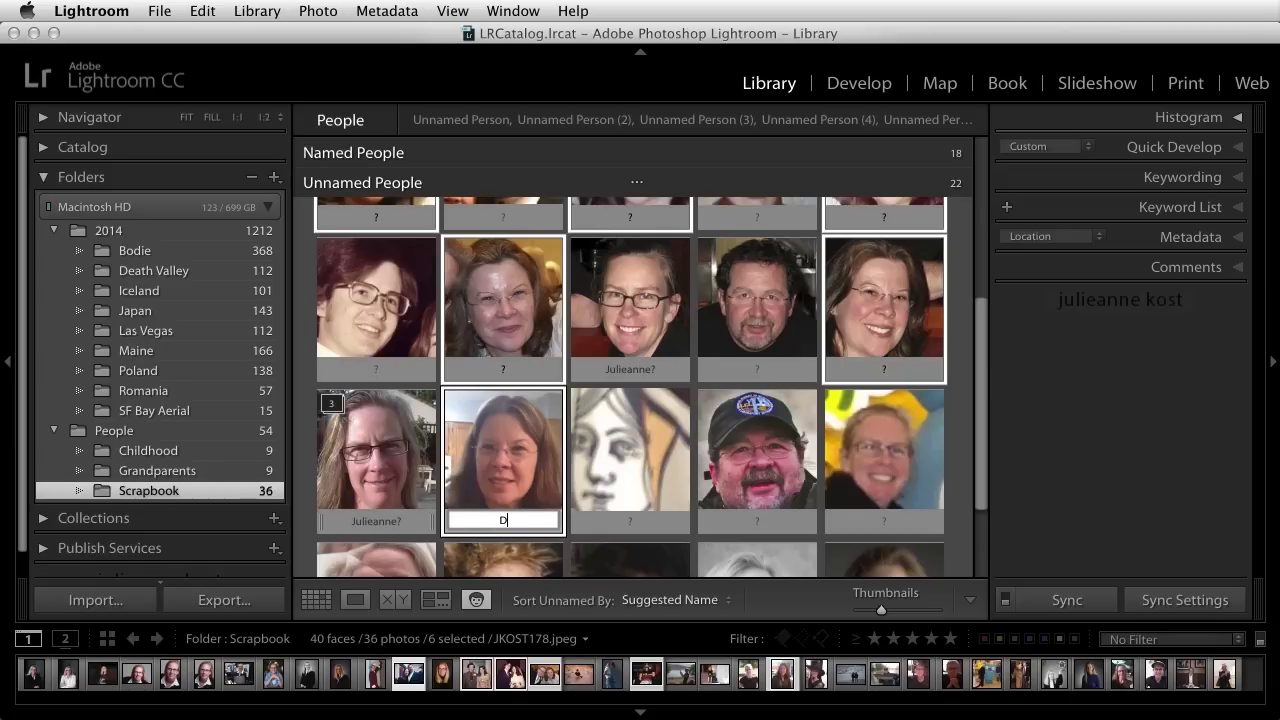
pyautogui.press('Return')
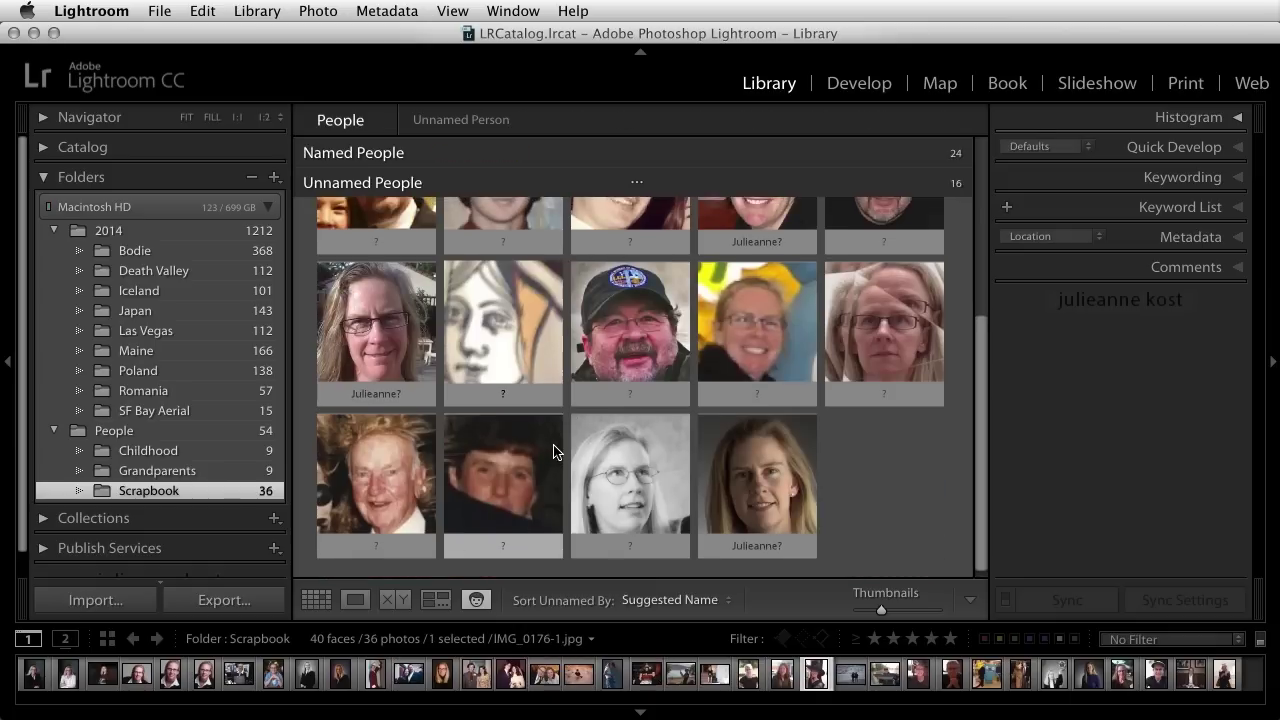
pyautogui.scroll(3, 600, 450)
pyautogui.click(640, 448)
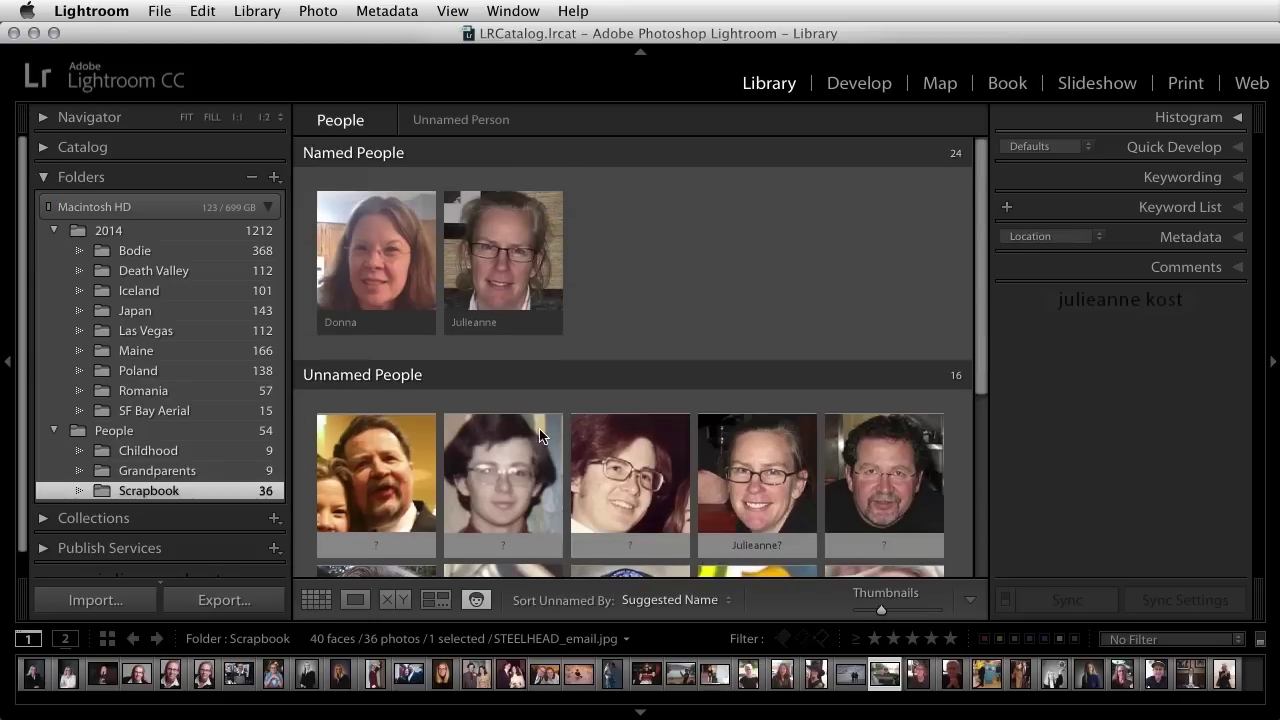
# Select the bearded man's five faces and name them Tony
pyautogui.keyDown('super'); pyautogui.click(376, 470); pyautogui.keyUp('super')
pyautogui.keyDown('super'); pyautogui.click(503, 470); pyautogui.keyUp('super')
pyautogui.keyDown('super'); pyautogui.click(604, 474); pyautogui.keyUp('super')
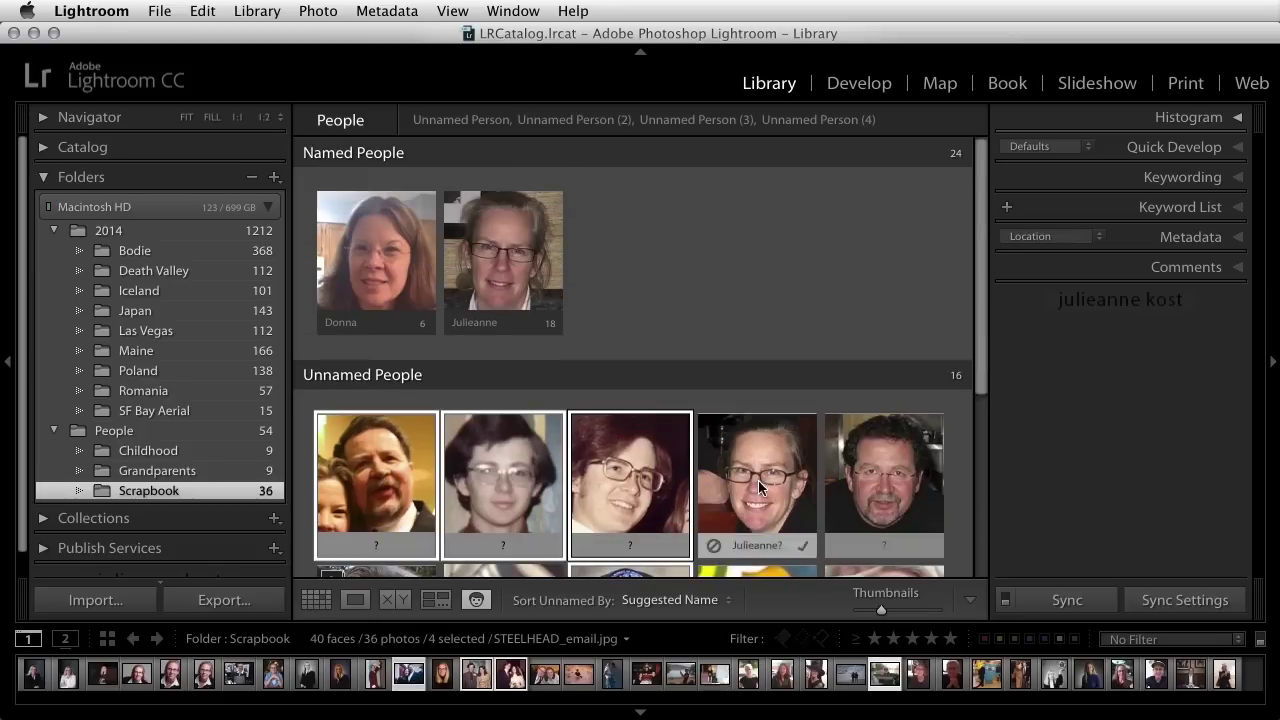
pyautogui.keyDown('super'); pyautogui.click(884, 480); pyautogui.keyUp('super')
pyautogui.click(884, 548)
pyautogui.write('Tony')
pyautogui.press('Return')
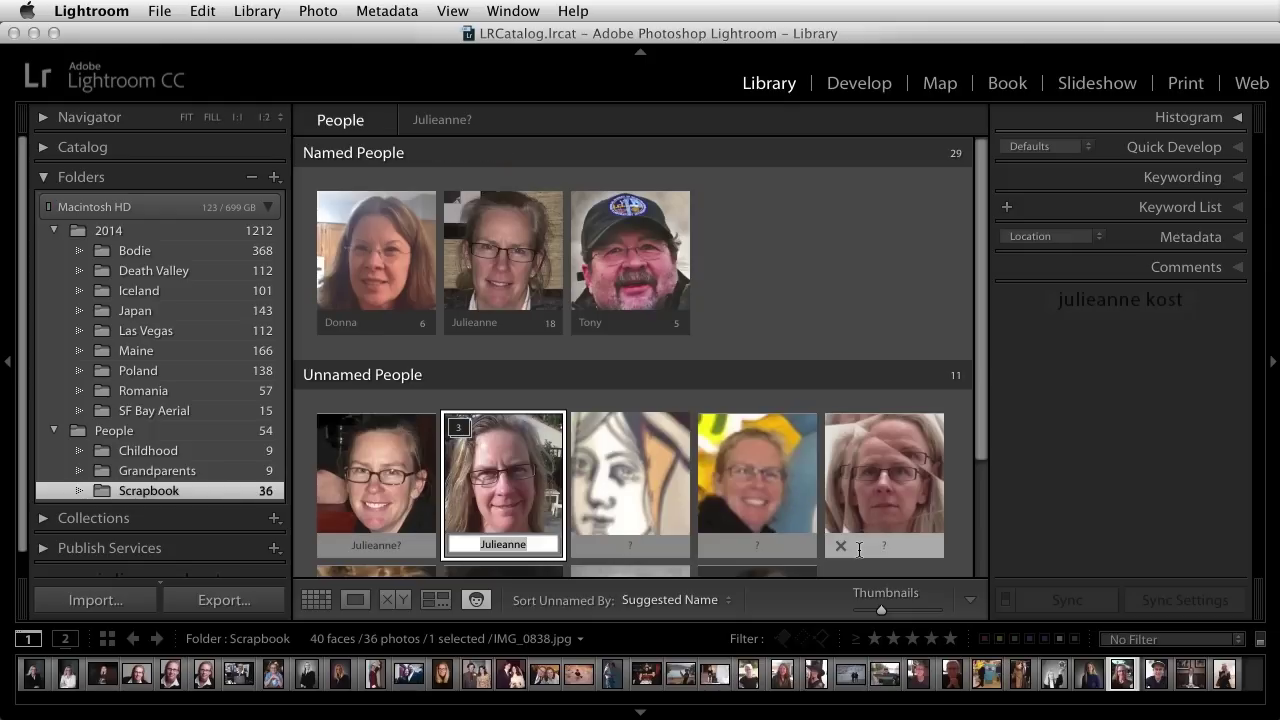
# Confirm the two suggested Julieanne matches, including the three-face stack
pyautogui.moveTo(386, 505)
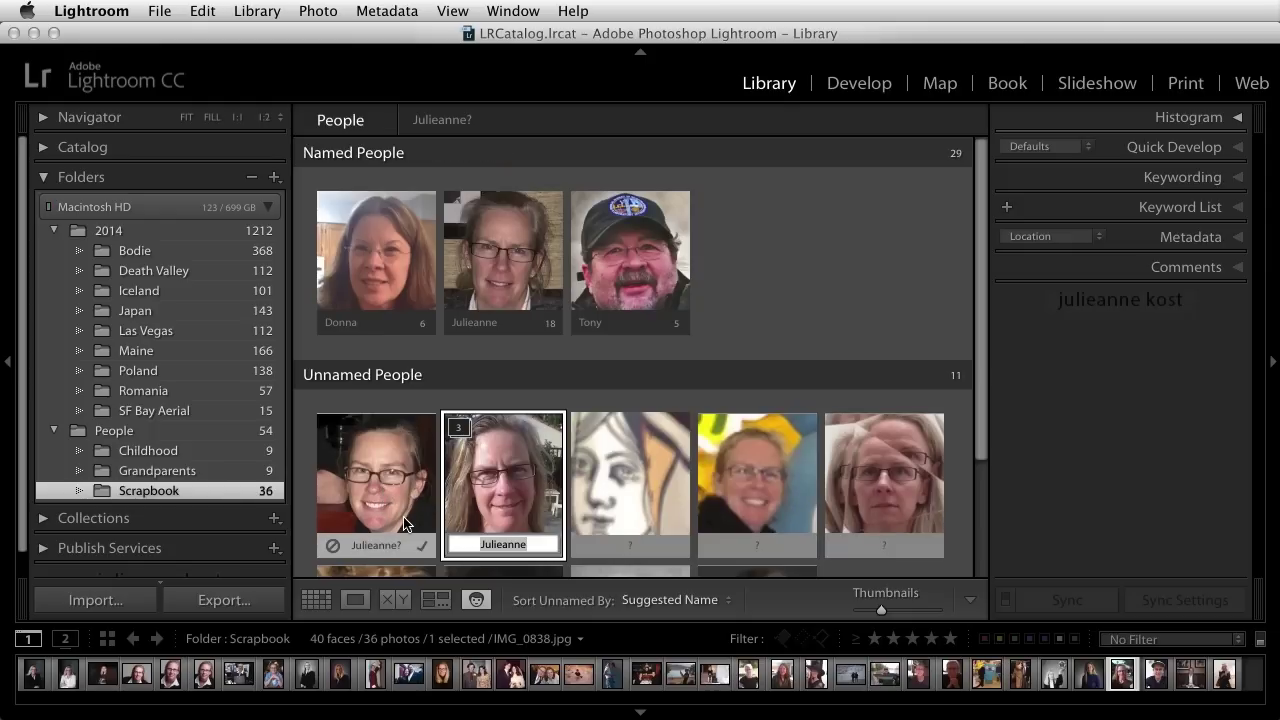
pyautogui.click(424, 548)
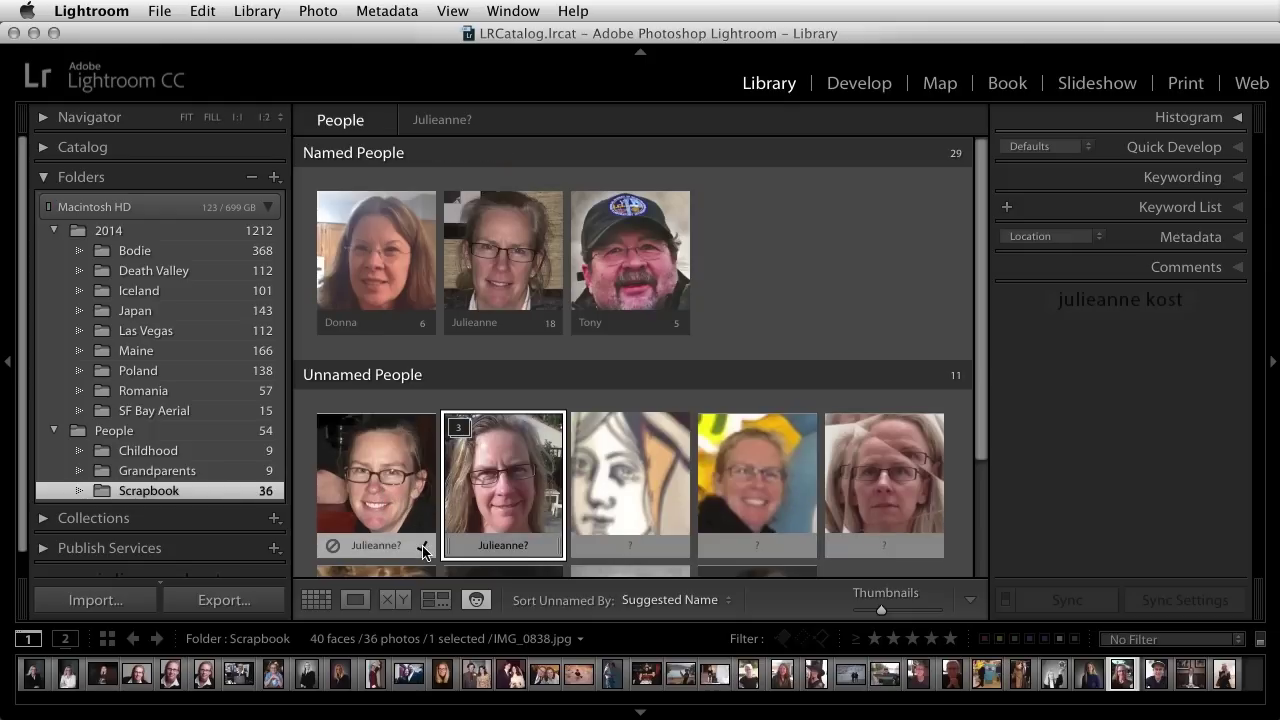
pyautogui.click(424, 548)
pyautogui.click(424, 548)
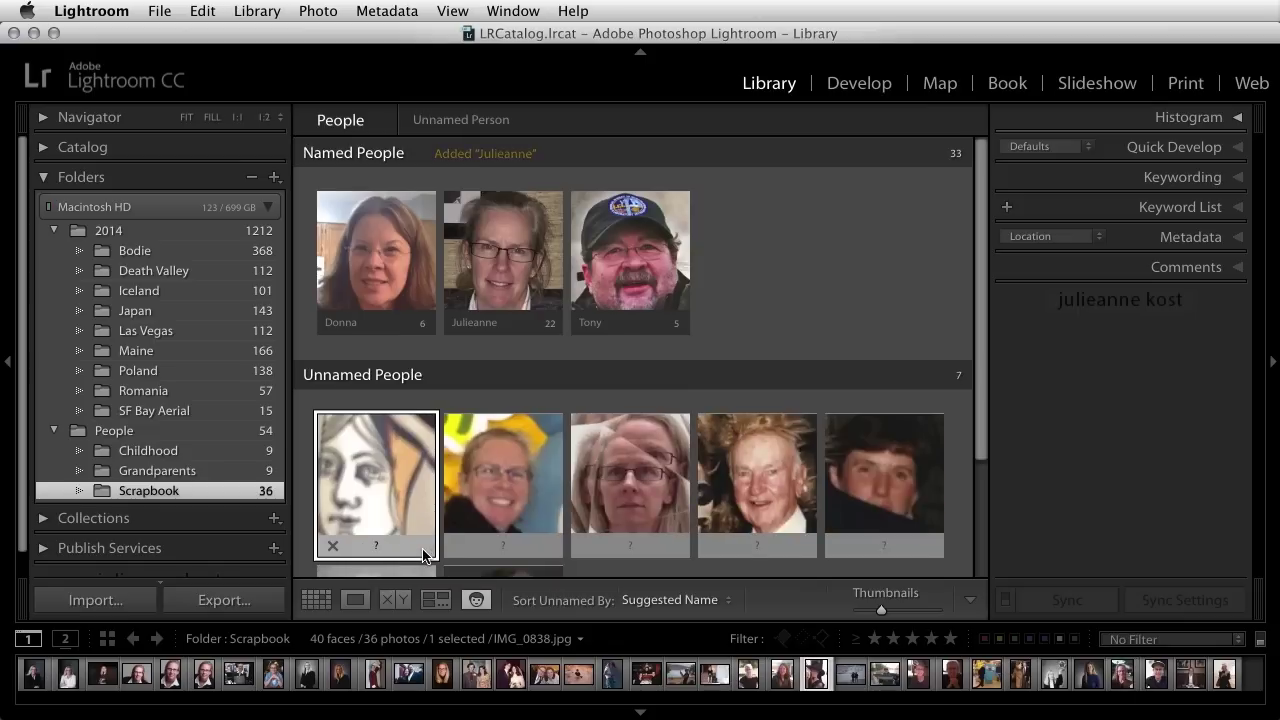
# Drag four more unnamed faces onto Julieanne's tile in Named People
pyautogui.click(509, 505)
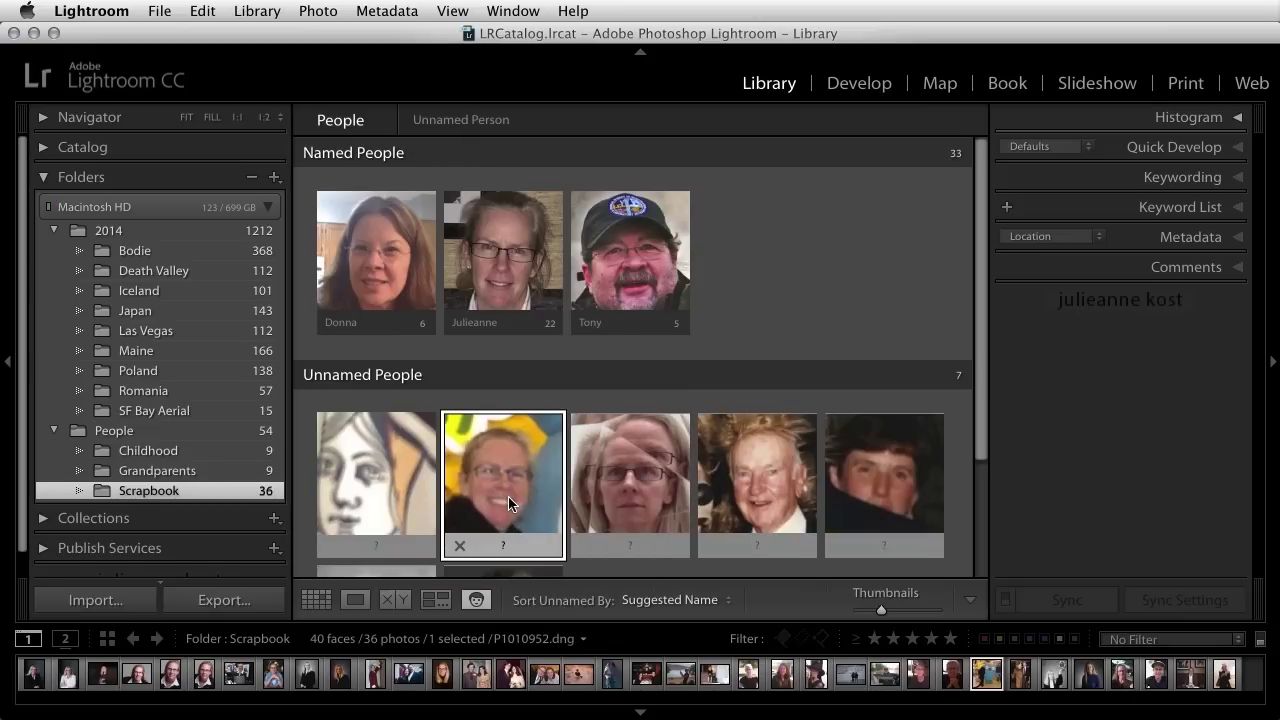
pyautogui.keyDown('super'); pyautogui.click(647, 497); pyautogui.keyUp('super')
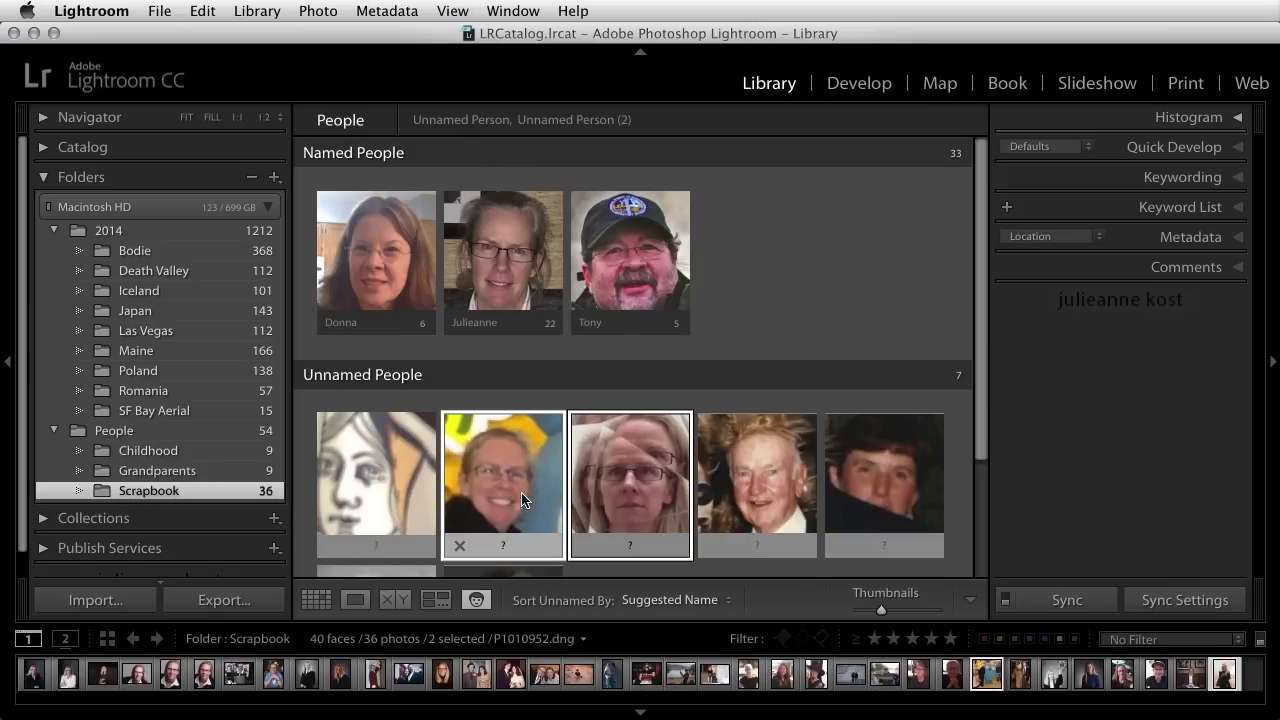
pyautogui.moveTo(521, 492); pyautogui.dragTo(507, 250)
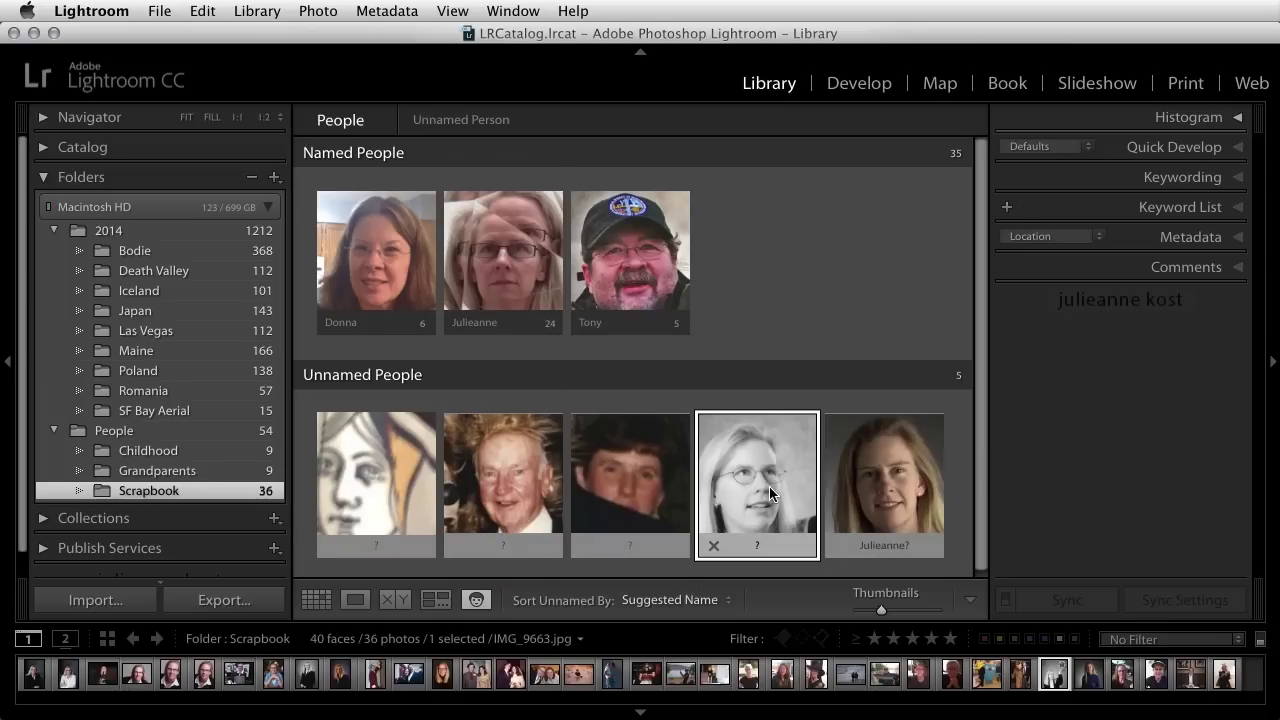
pyautogui.hotkey('shift', 'Right')
pyautogui.moveTo(759, 478); pyautogui.dragTo(515, 256)
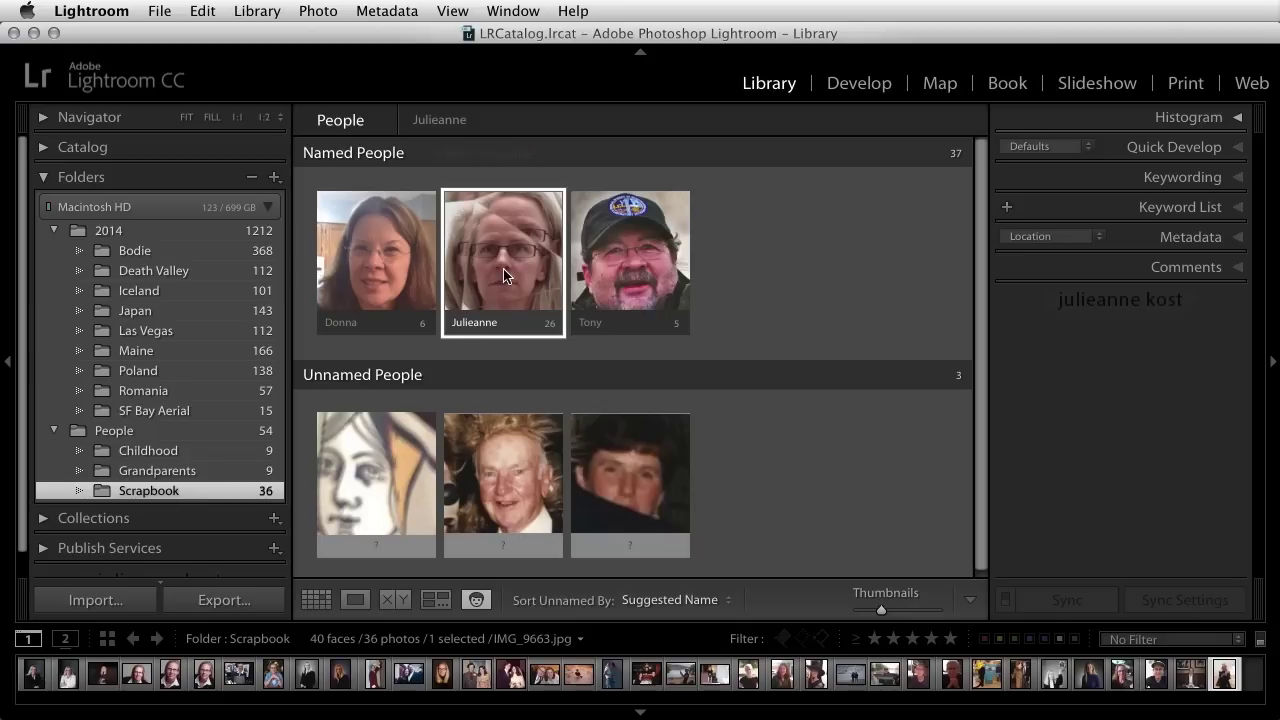
# Discard the drawing's face and enter Gumpy as the older man's name
pyautogui.moveTo(379, 456)
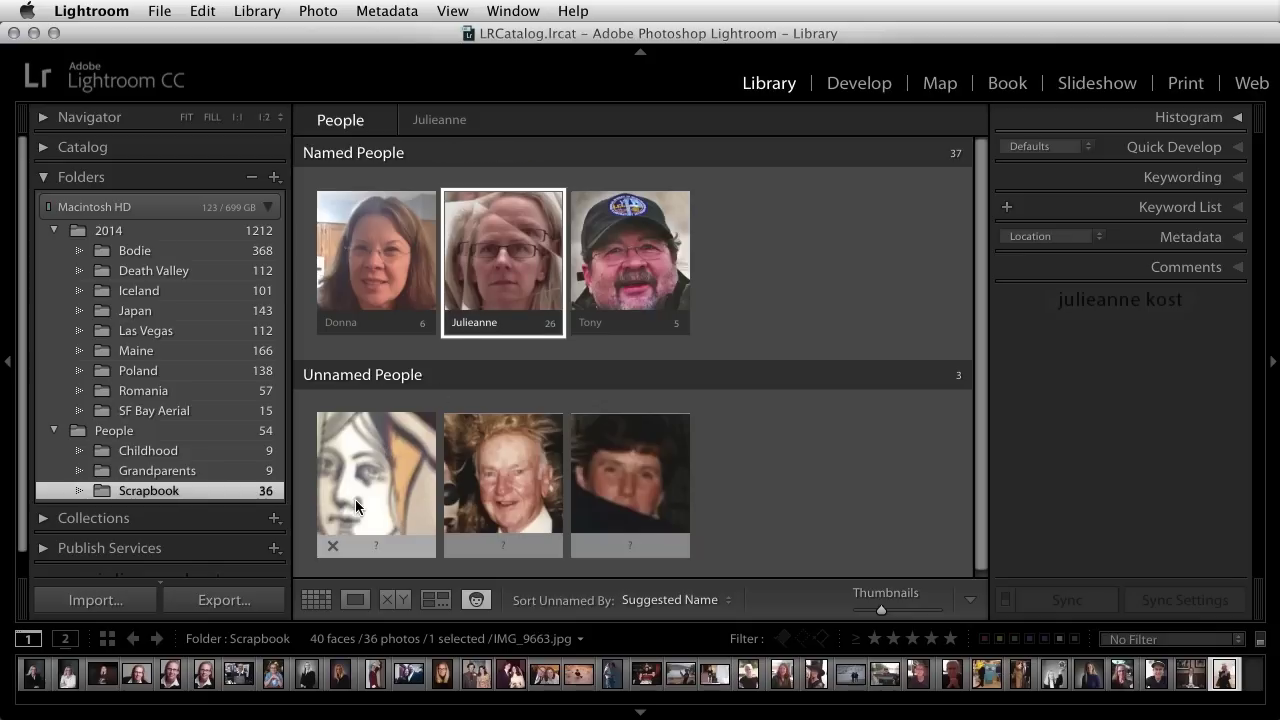
pyautogui.click(333, 548)
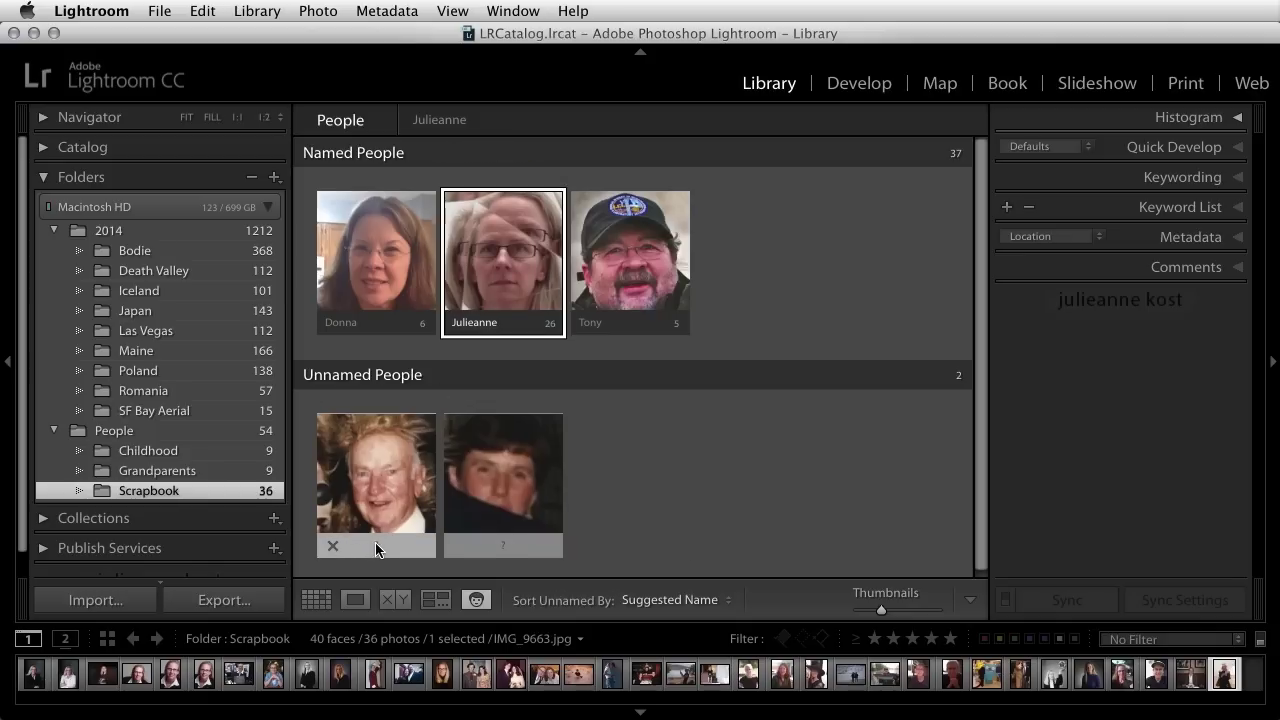
pyautogui.click(381, 547)
pyautogui.write('G')
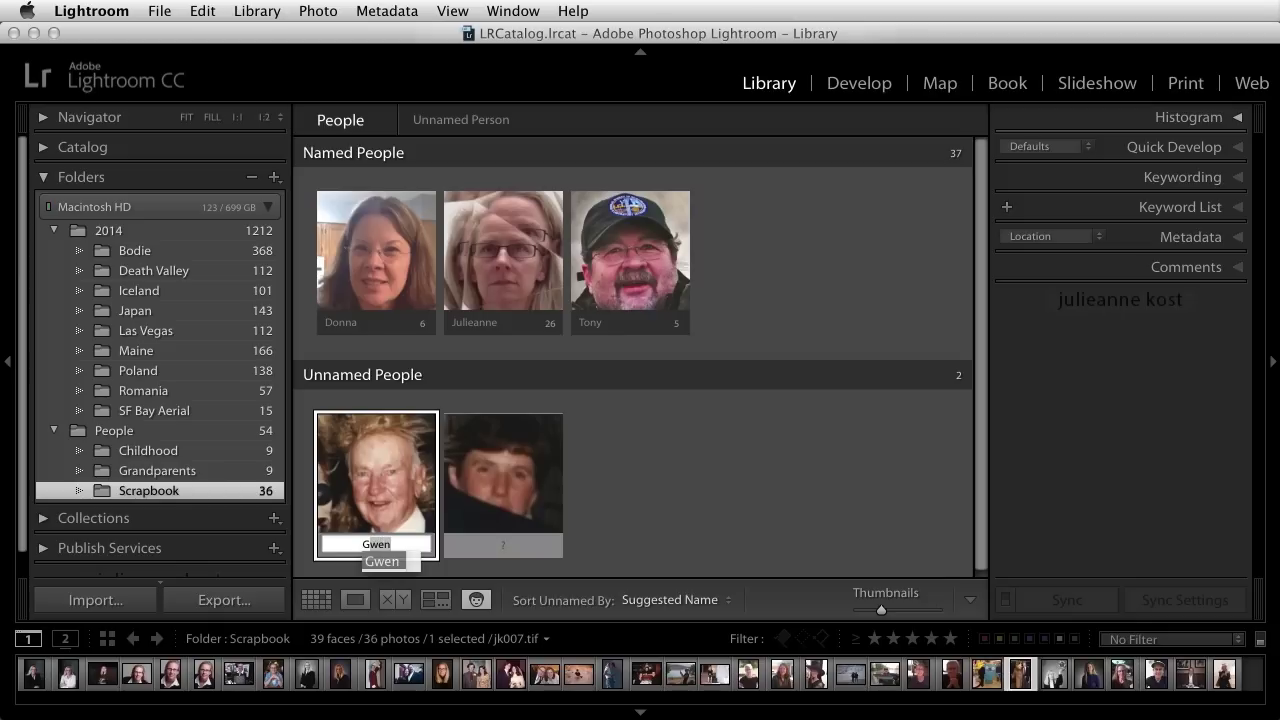
pyautogui.write('umpy')
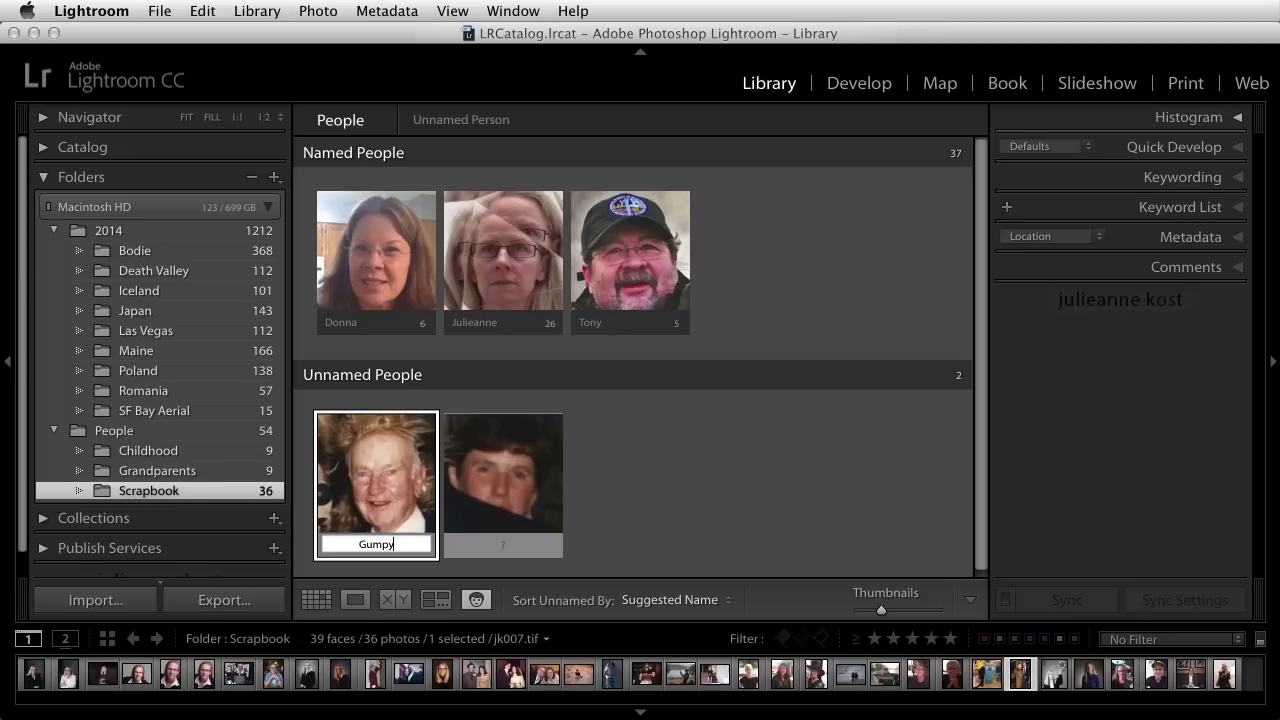
# Confirm Gumpy as the older man's name
pyautogui.press('Return')
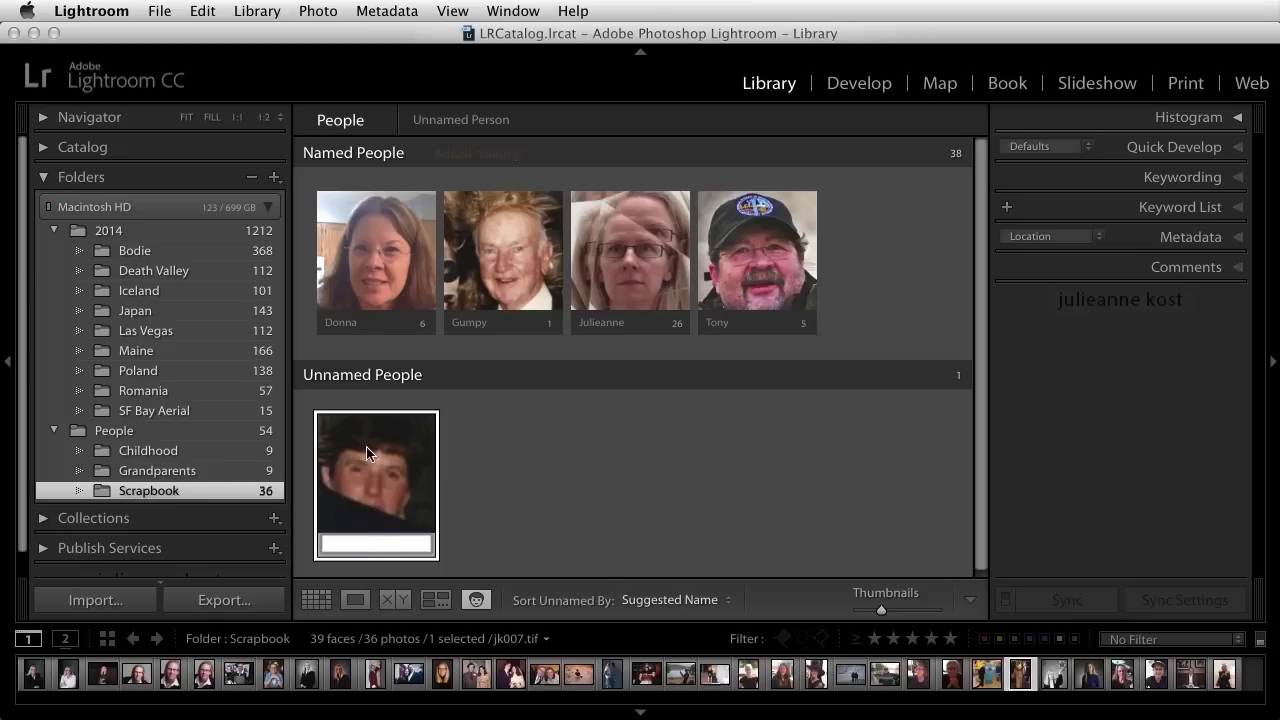
# Delete the stray unnamed face region from the Gumpy photo in Loupe and return to People view
pyautogui.doubleClick(399, 489)
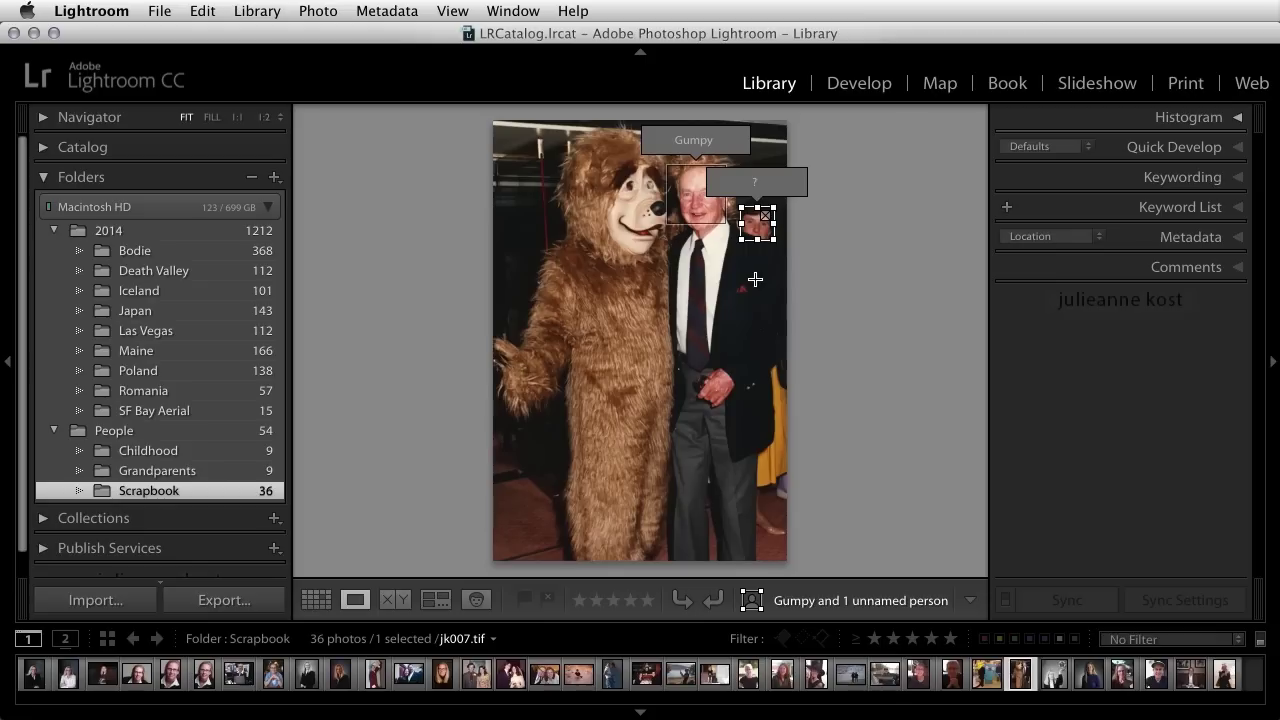
pyautogui.press('BackSpace')
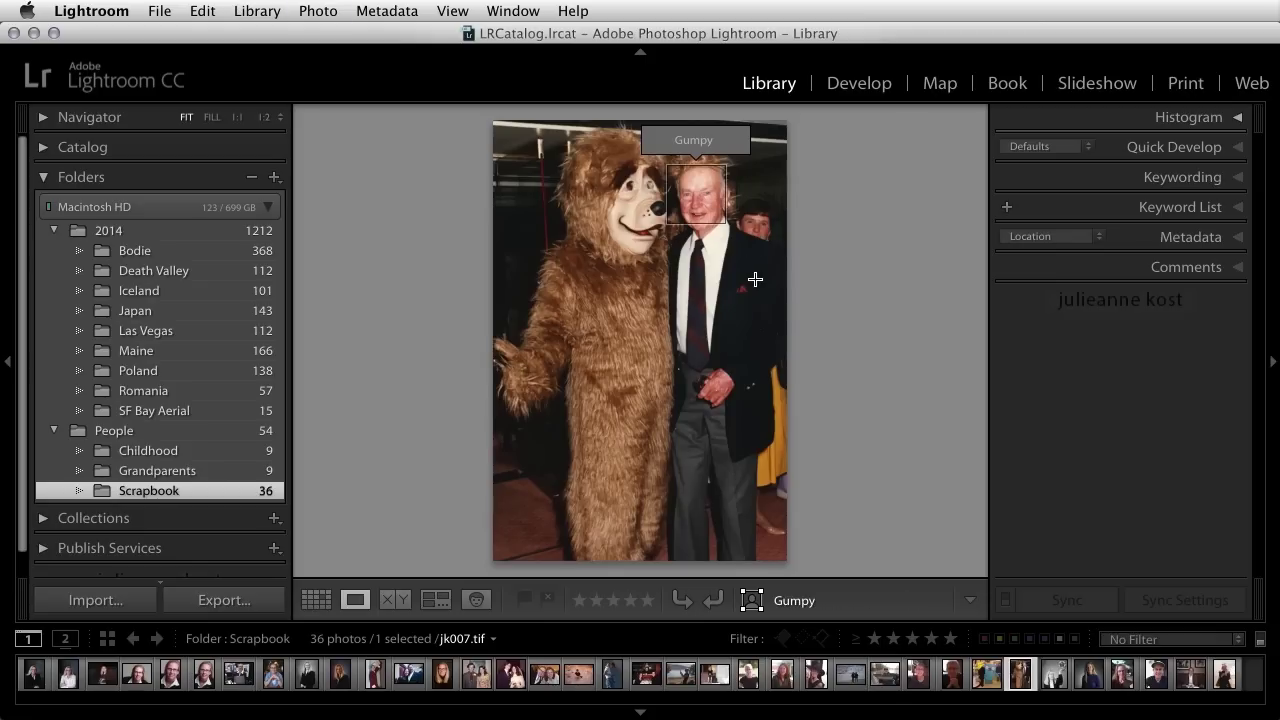
pyautogui.click(477, 600)
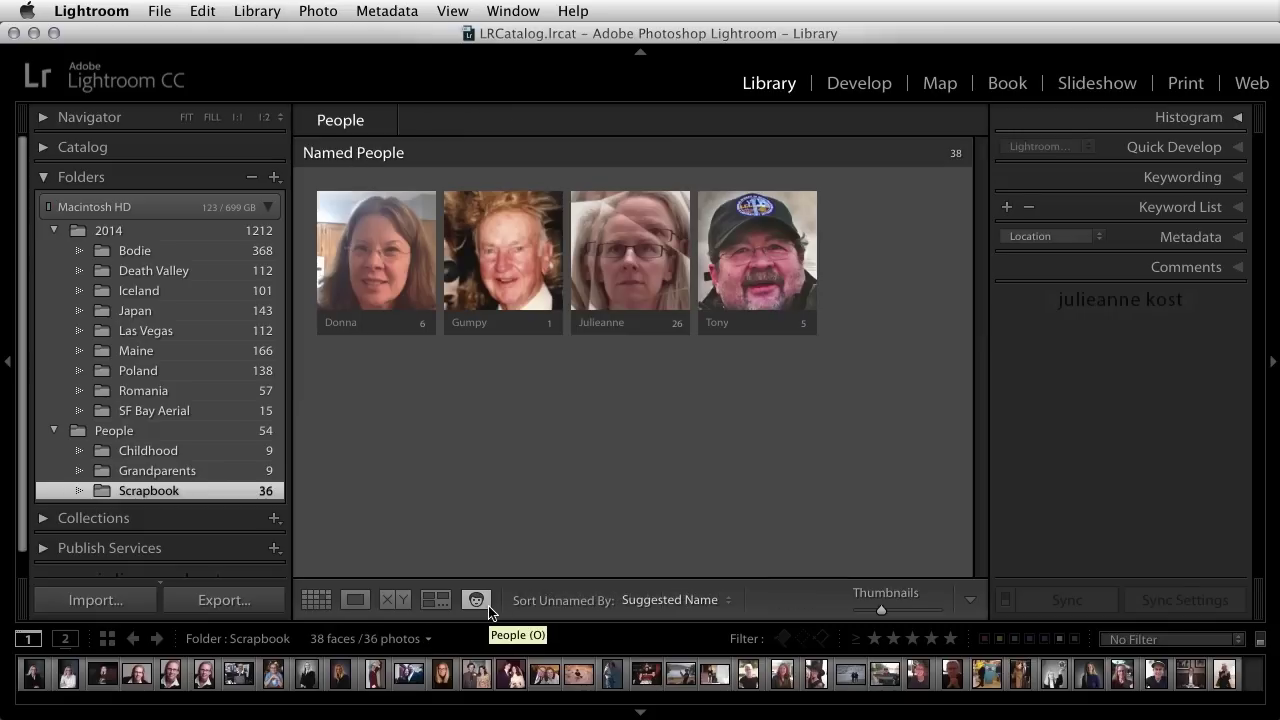
# Show the Childhood folder's faces and check face detection progress in the Activity Center
pyautogui.click(212, 455)
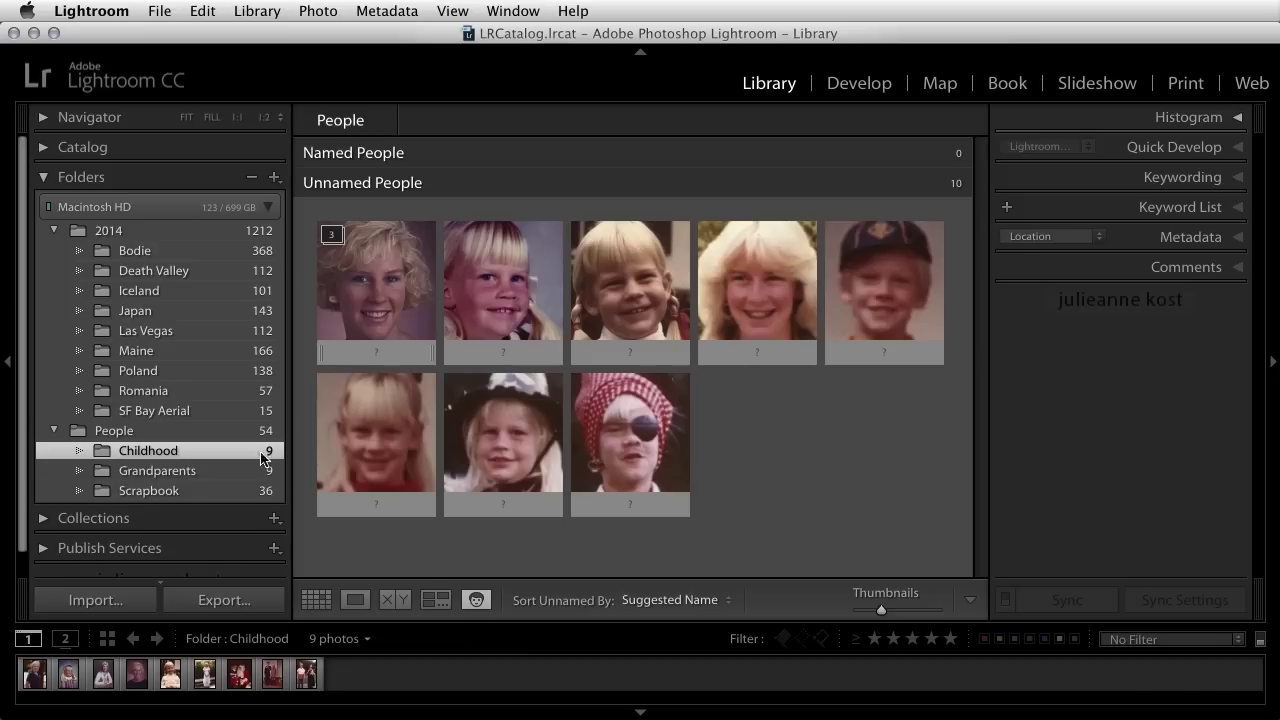
pyautogui.click(153, 97)
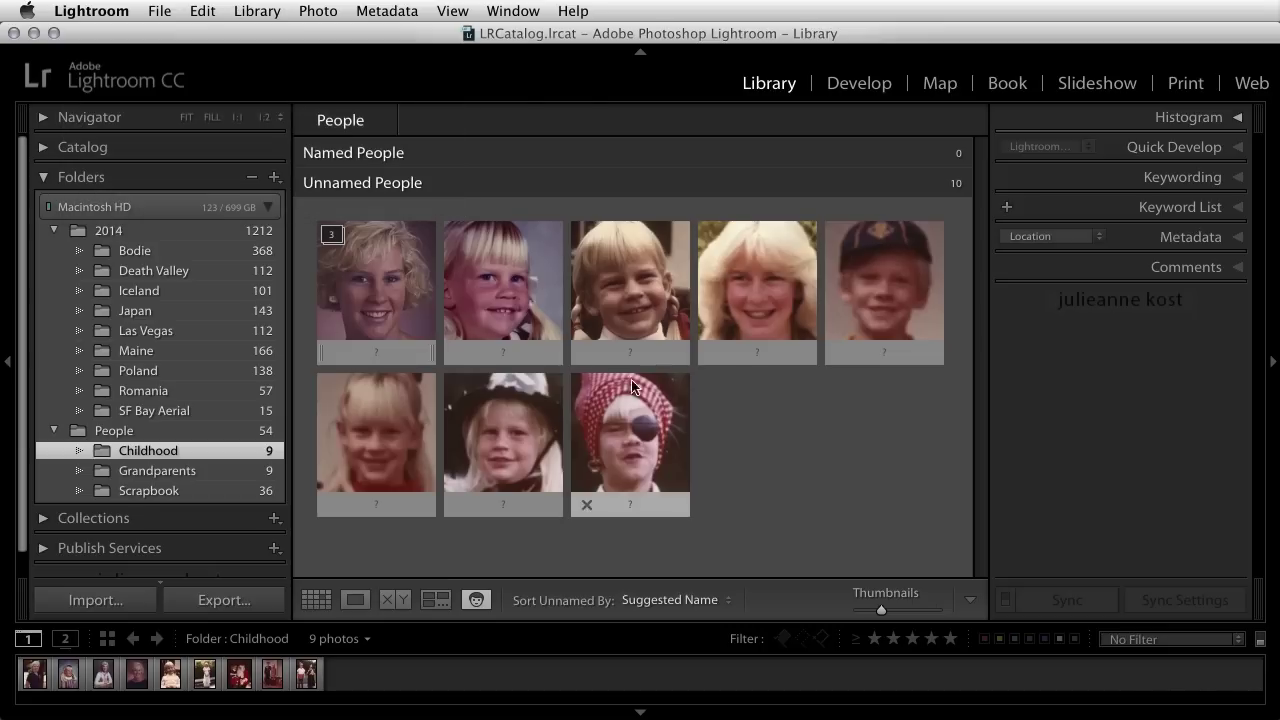
# Select the girl's seven unnamed faces and name them Julieanne
pyautogui.click(375, 290)
pyautogui.keyDown('shift'); pyautogui.click(475, 284); pyautogui.keyUp('shift')
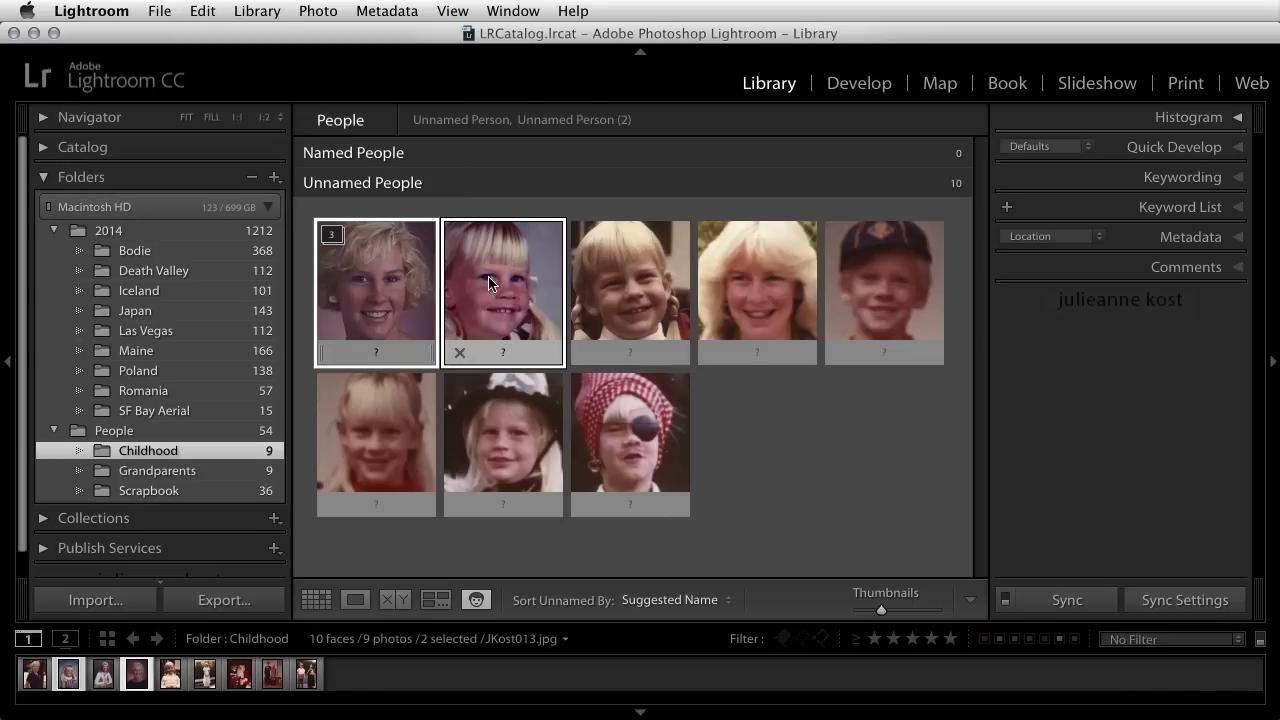
pyautogui.keyDown('shift'); pyautogui.click(630, 290); pyautogui.keyUp('shift')
pyautogui.keyDown('shift'); pyautogui.click(756, 292); pyautogui.keyUp('shift')
pyautogui.keyDown('super'); pyautogui.click(533, 432); pyautogui.keyUp('super')
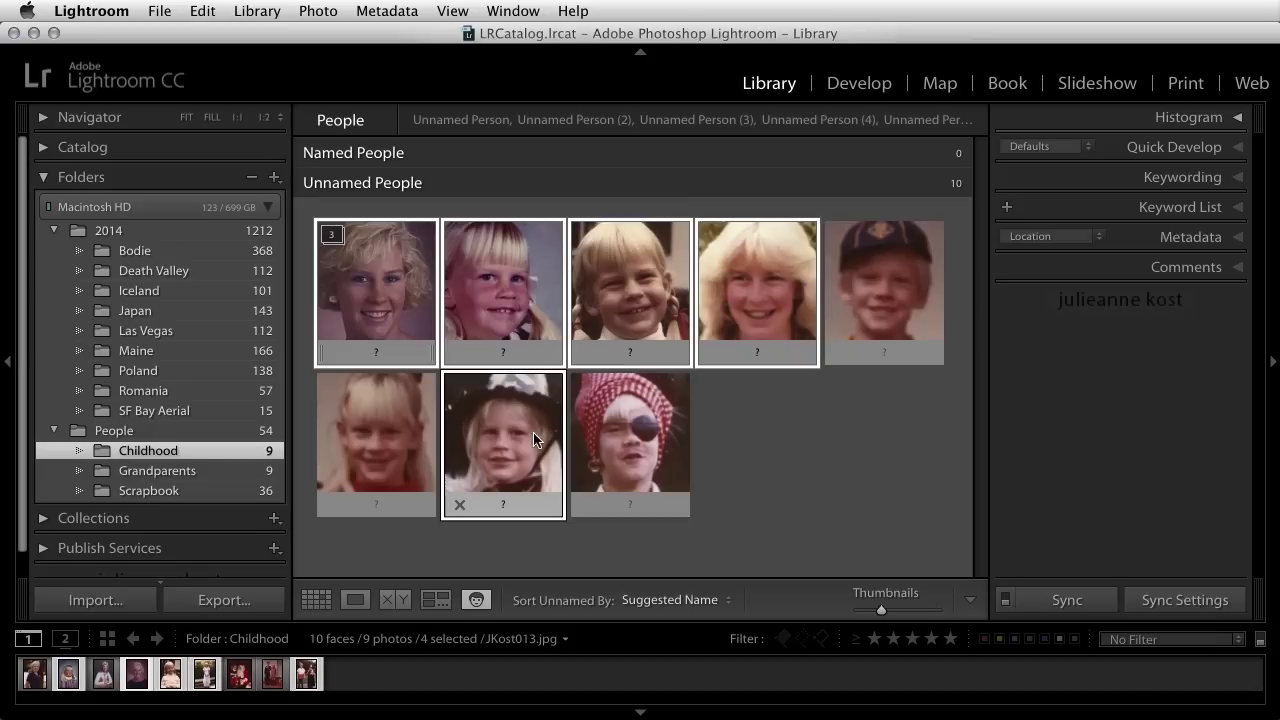
pyautogui.keyDown('super'); pyautogui.click(409, 443); pyautogui.keyUp('super')
pyautogui.click(390, 504)
pyautogui.write('Julie')
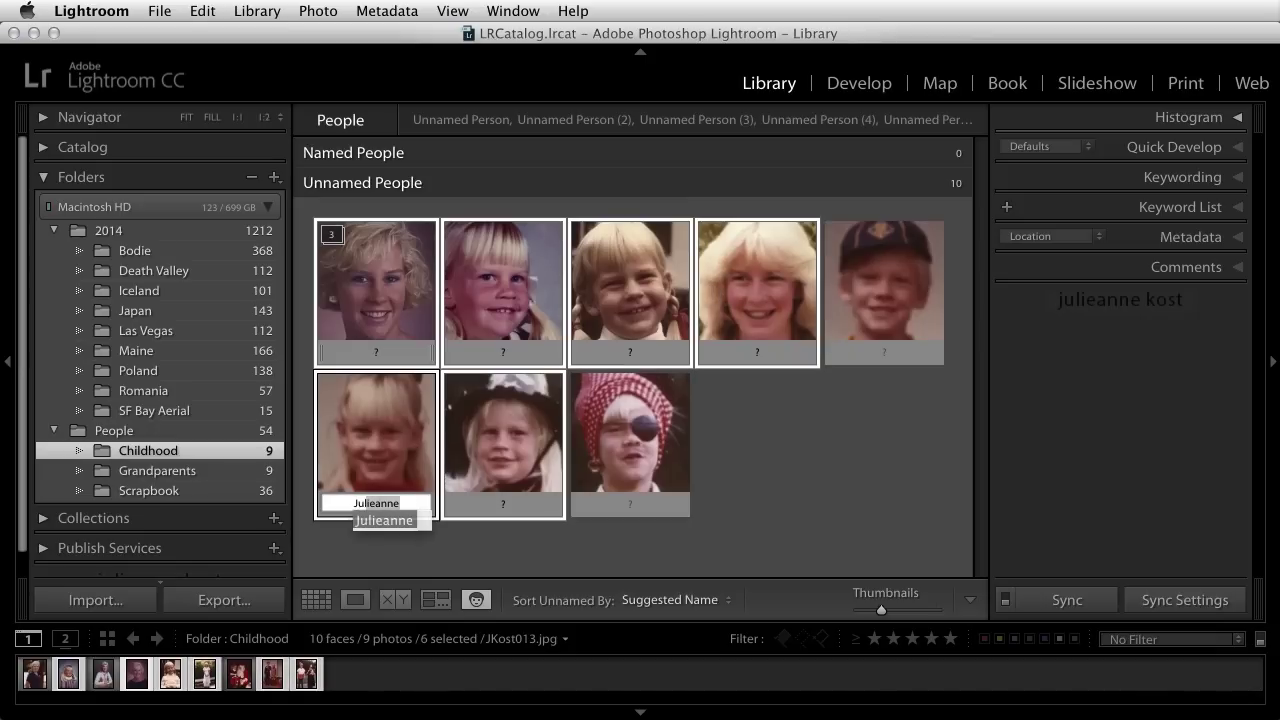
pyautogui.press('Return')
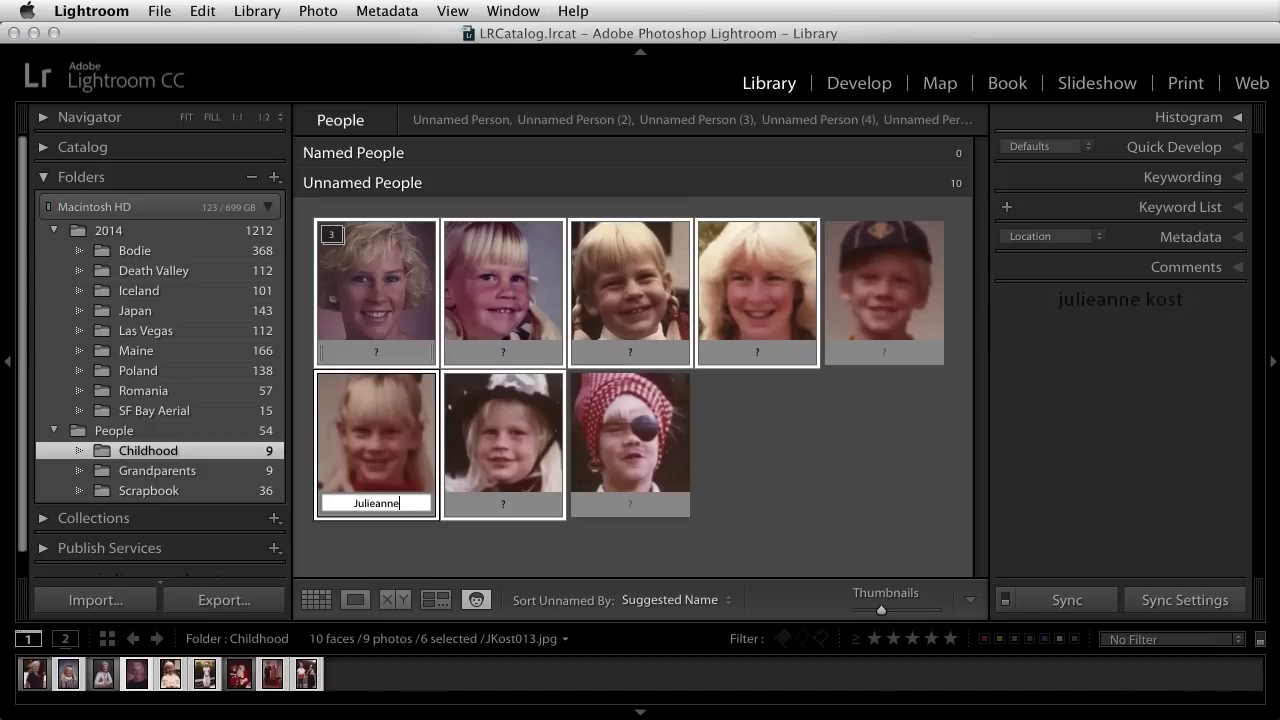
# Name the boy's two remaining faces Big Brother
pyautogui.keyDown('super'); pyautogui.click(381, 494); pyautogui.keyUp('super')
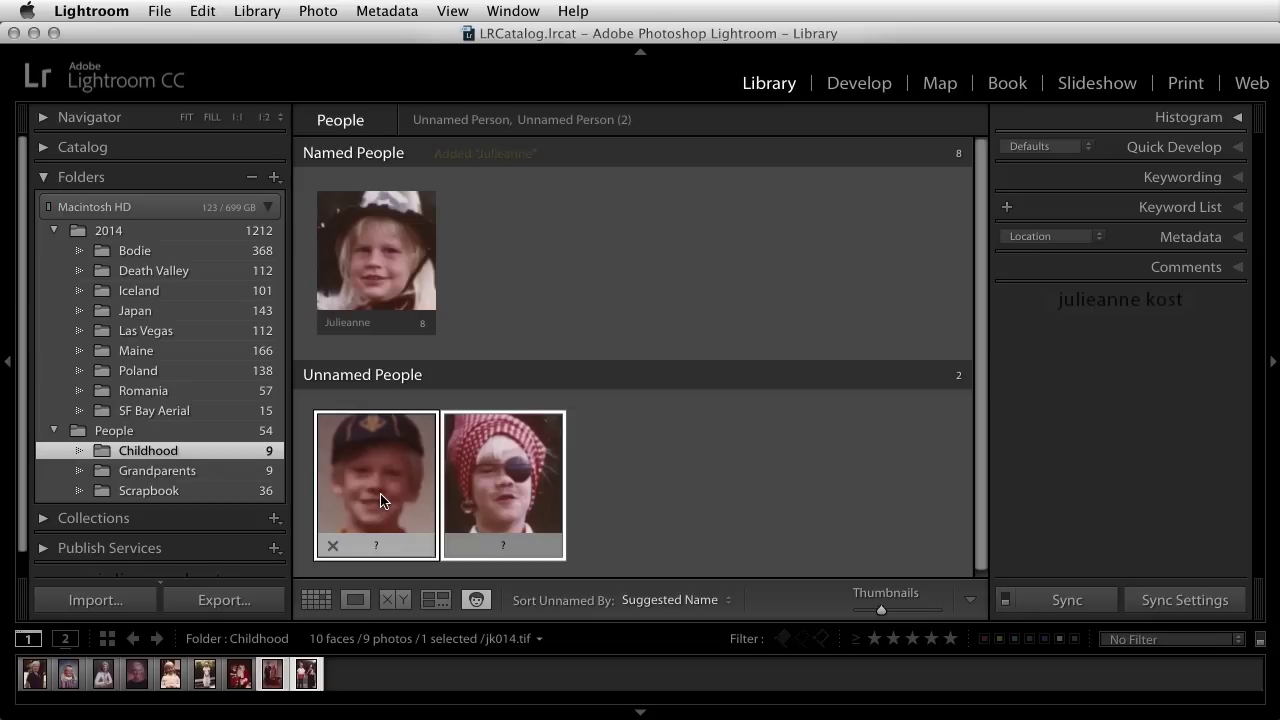
pyautogui.click(398, 545)
pyautogui.write('Big Brother')
pyautogui.press('Return')
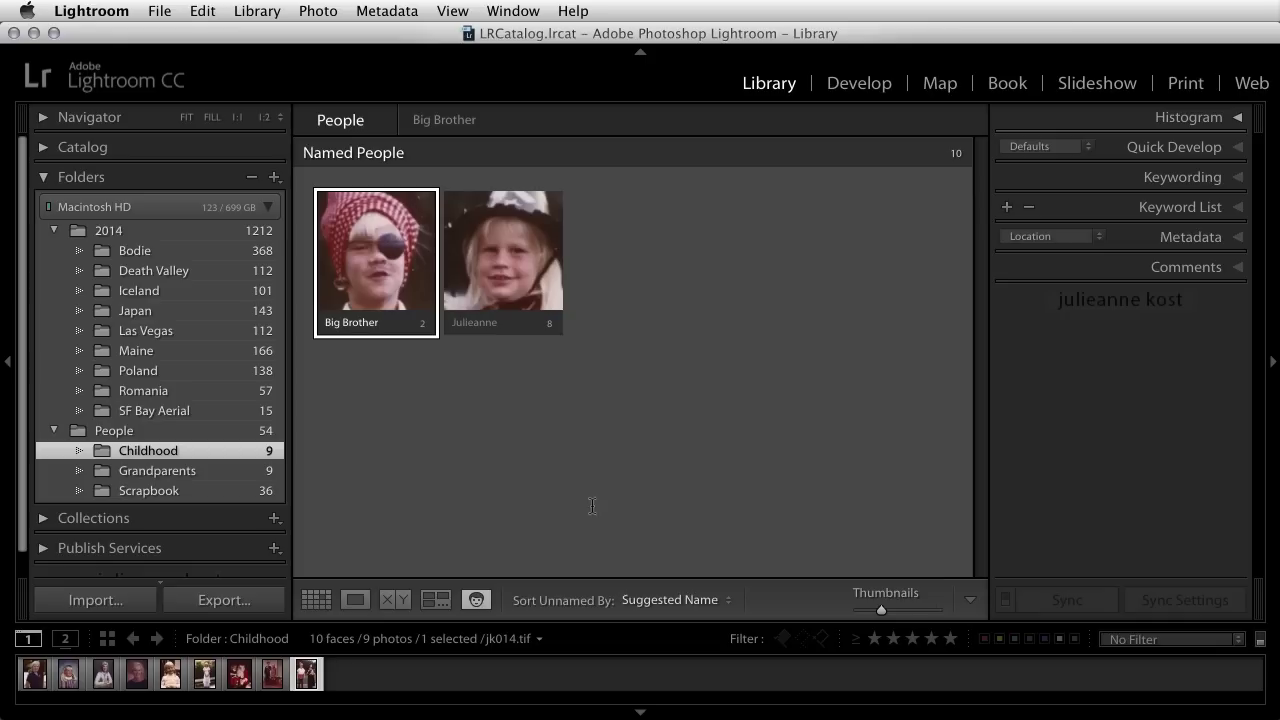
pyautogui.click(1229, 217)
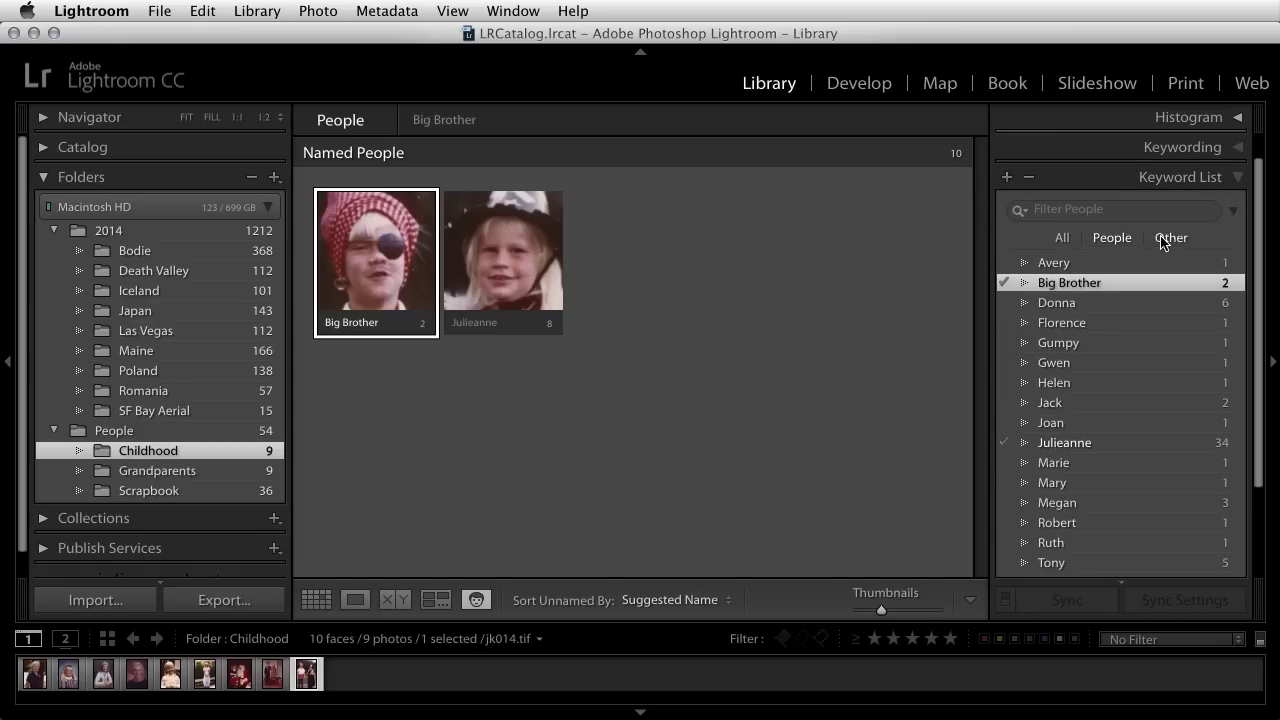
# Browse the All, Other and People keyword tabs, then filter to Julieanne's 34 photos
pyautogui.click(1062, 240)
pyautogui.click(1165, 240)
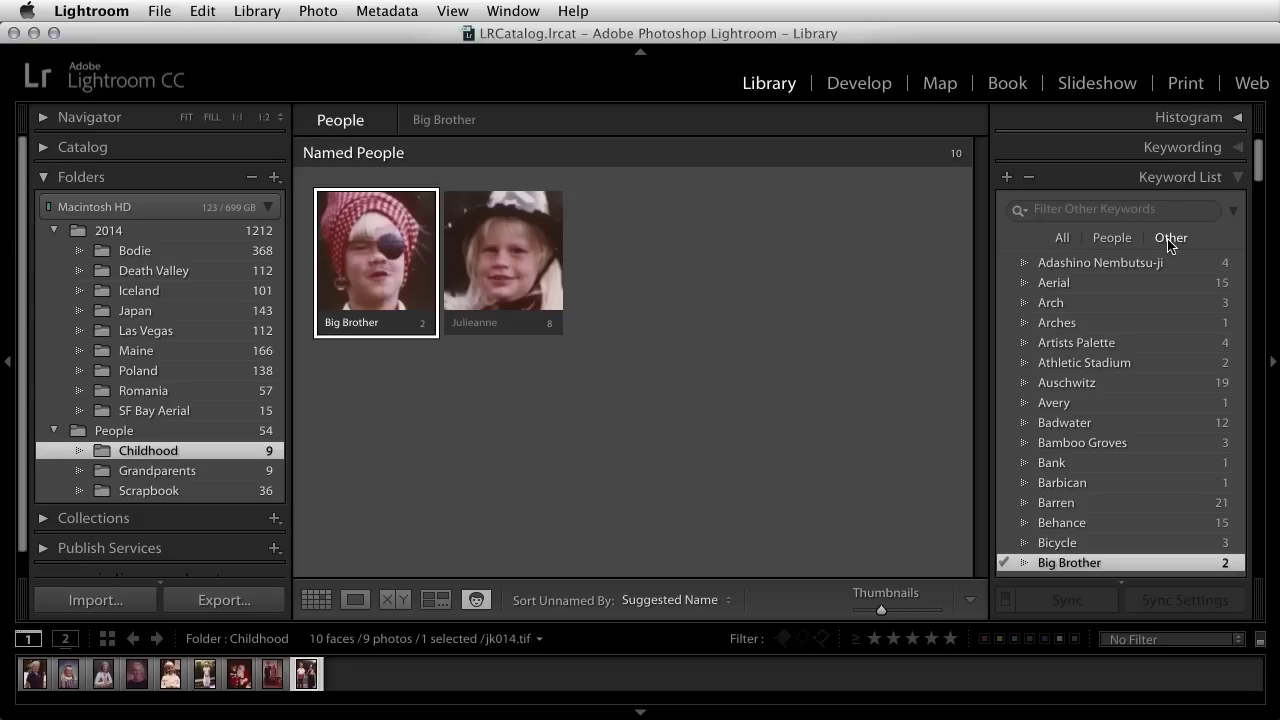
pyautogui.click(1116, 240)
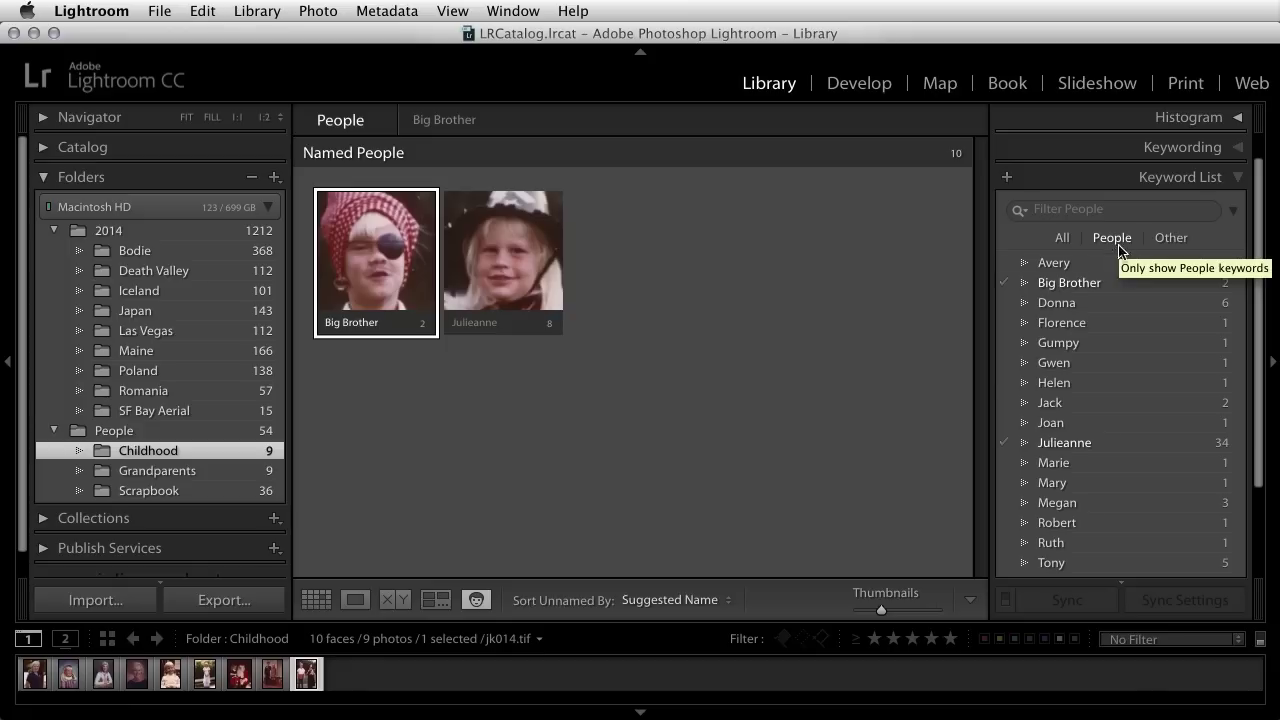
pyautogui.click(1240, 445)
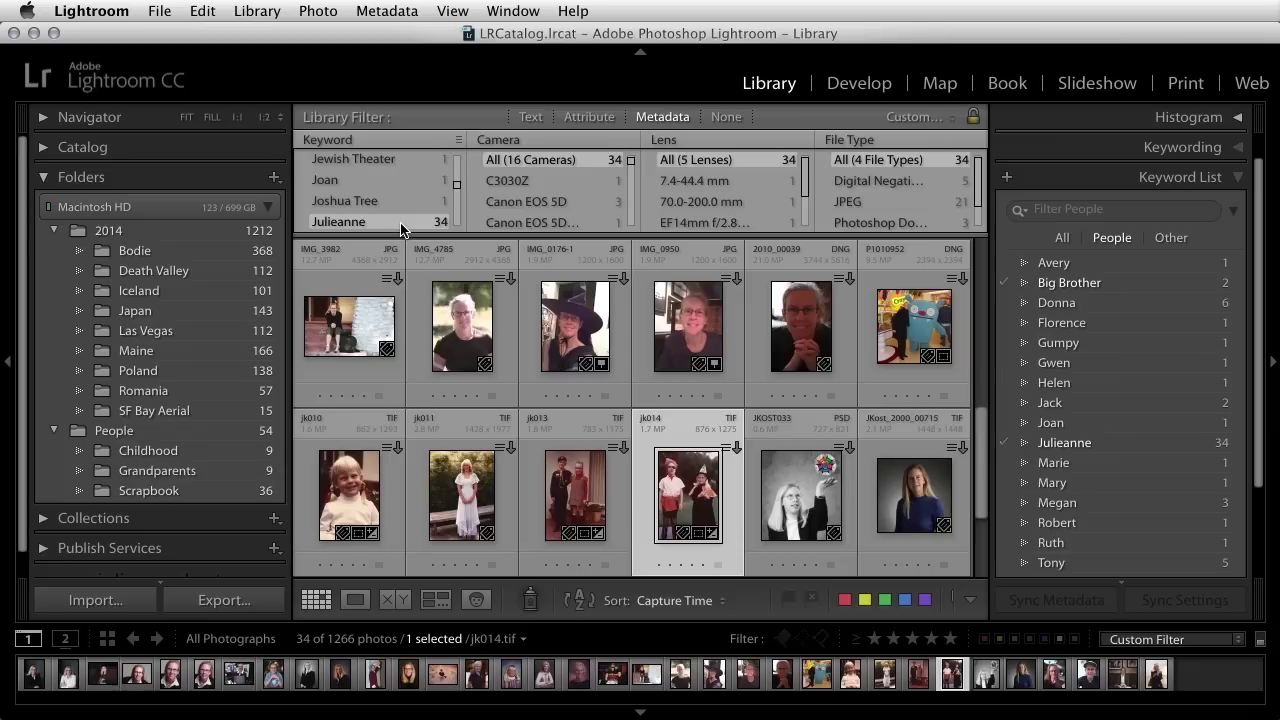
pyautogui.doubleClick(1065, 443)
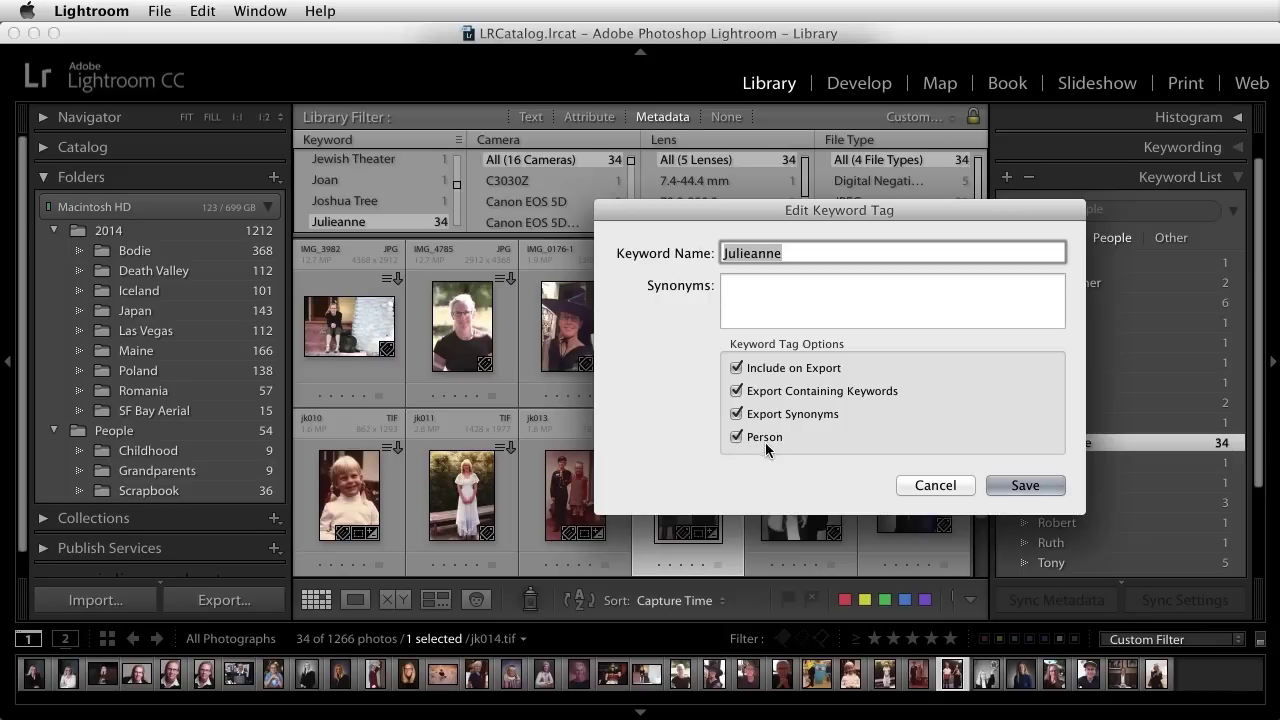
pyautogui.click(1005, 485)
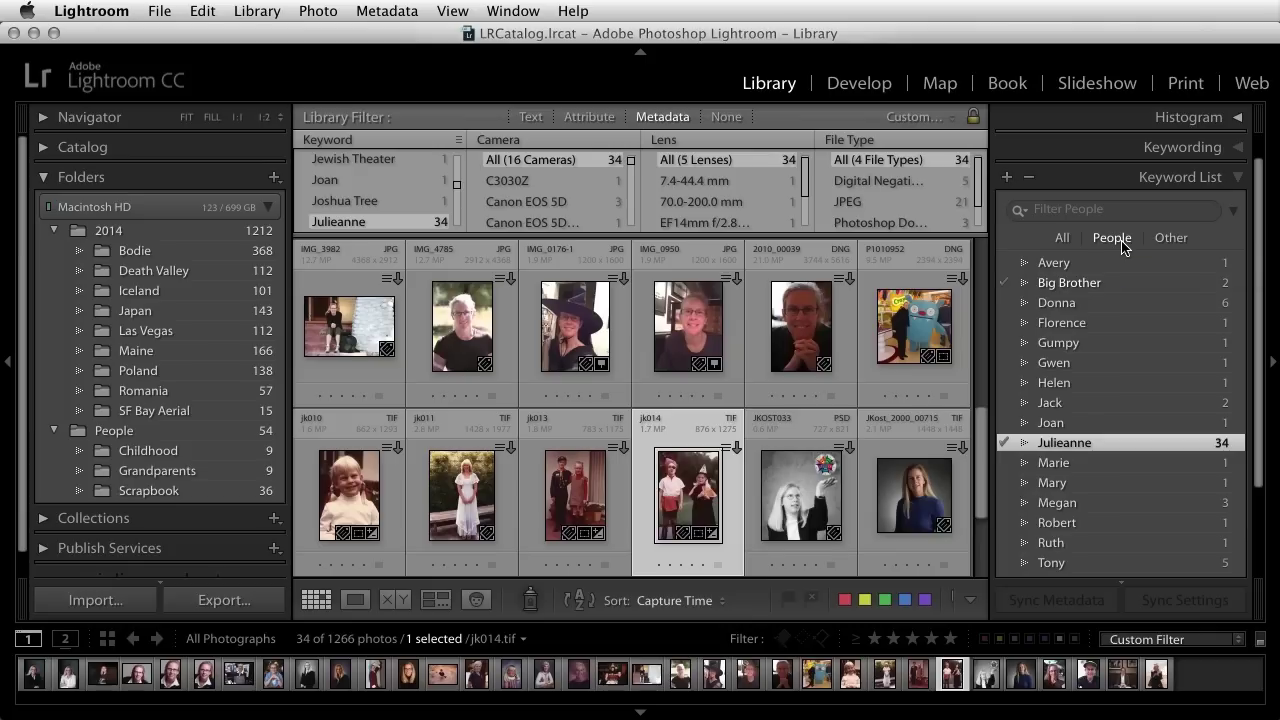
pyautogui.doubleClick(694, 498)
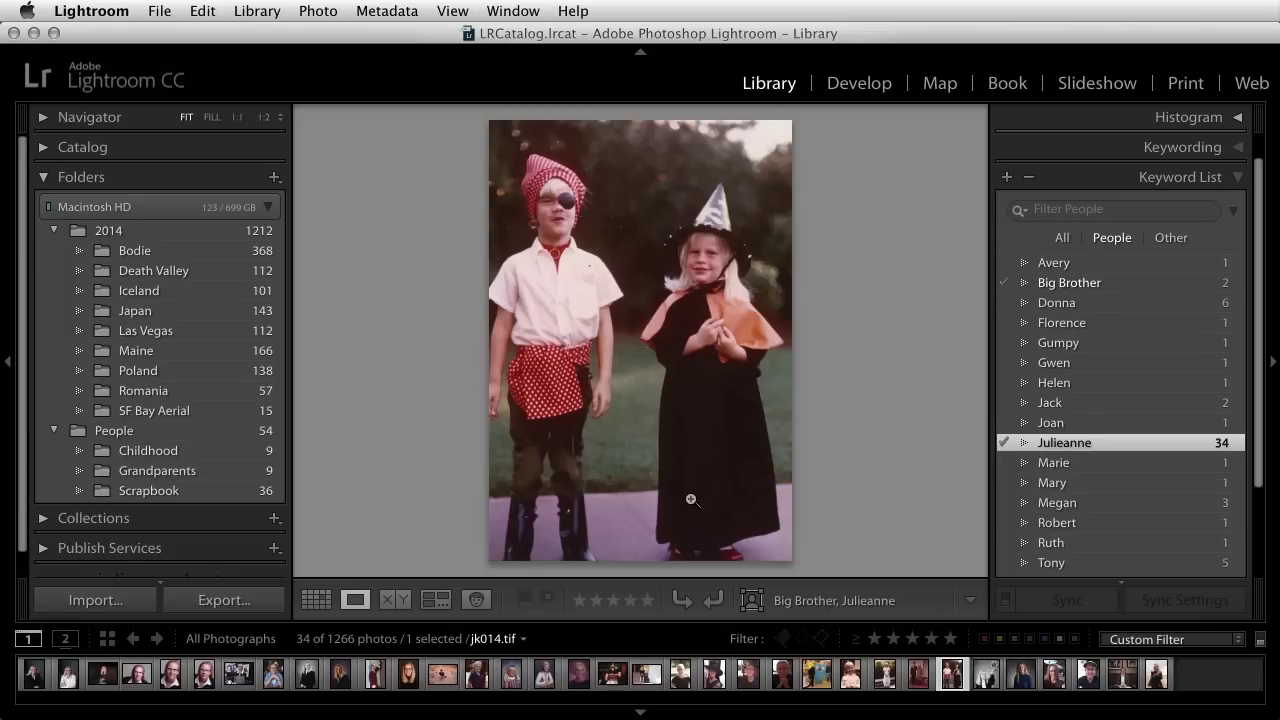
# Display the labelled Big Brother and presenter face regions on photo jk014.tif
pyautogui.click(751, 600)
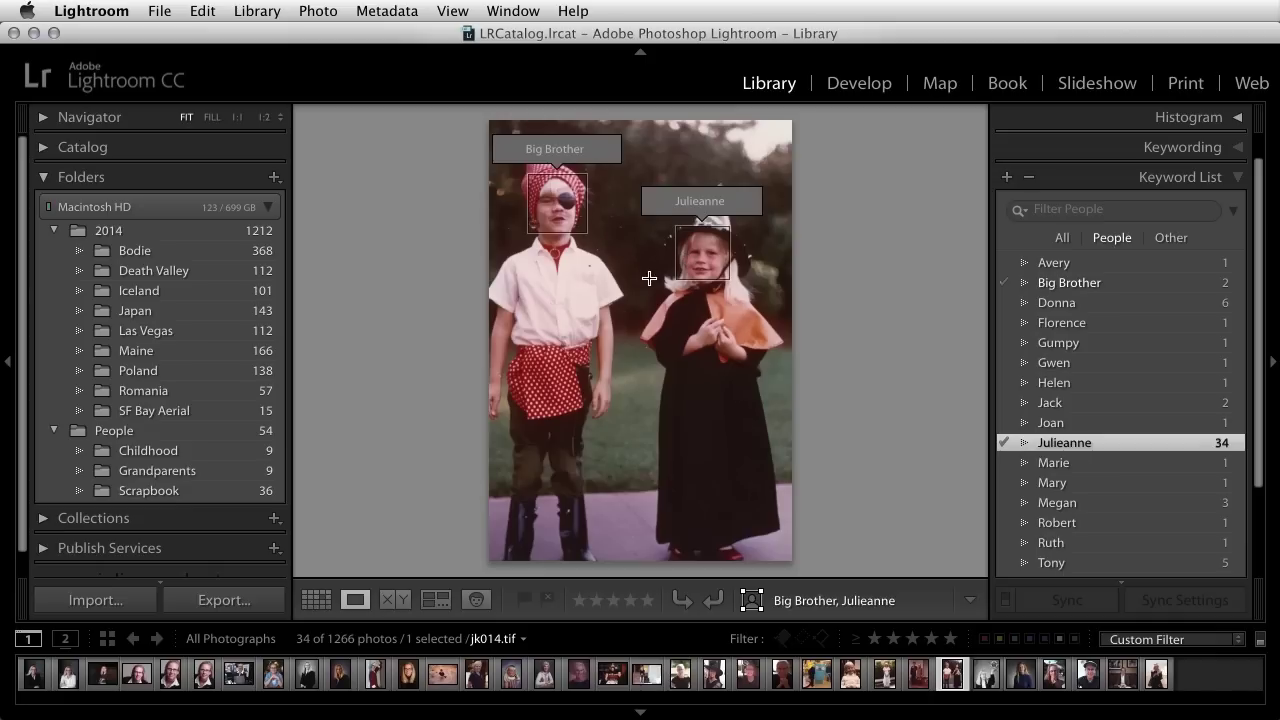
# Return to the Childhood folder and step forward three photos to the Santa photo jk012.tif
pyautogui.click(211, 459)
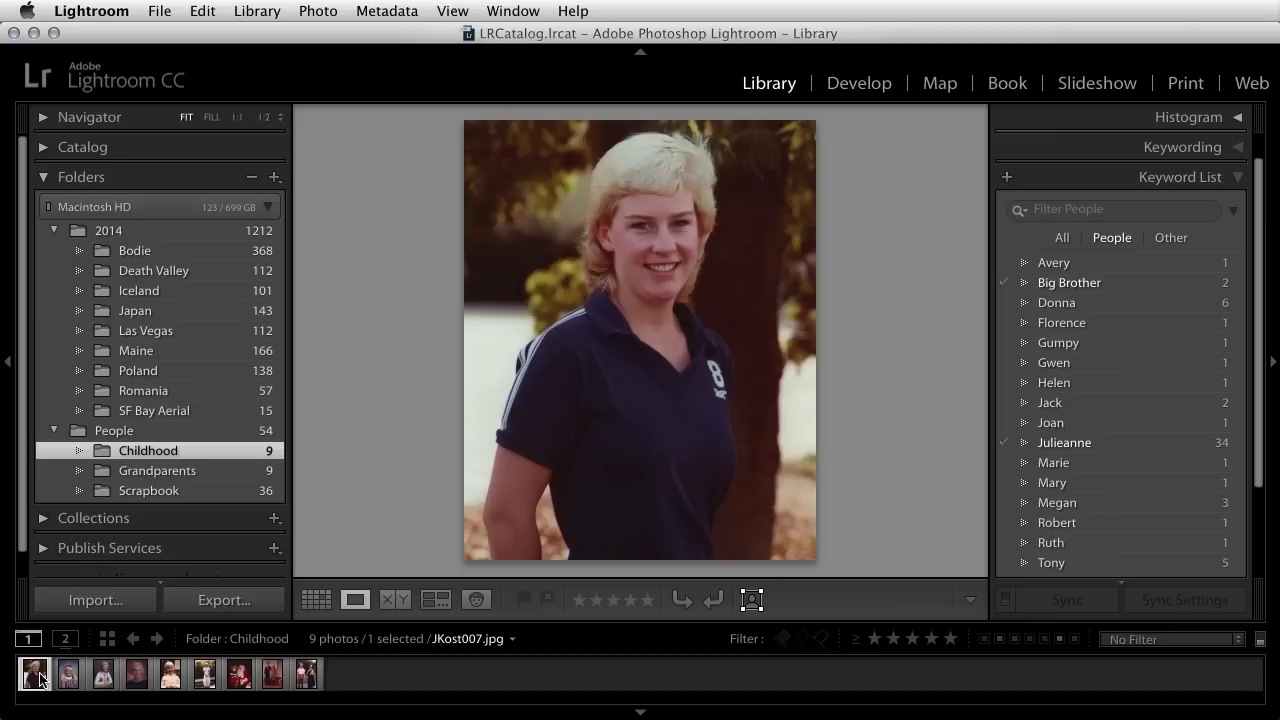
pyautogui.press('Right')
pyautogui.press('Right')
pyautogui.press('Right')
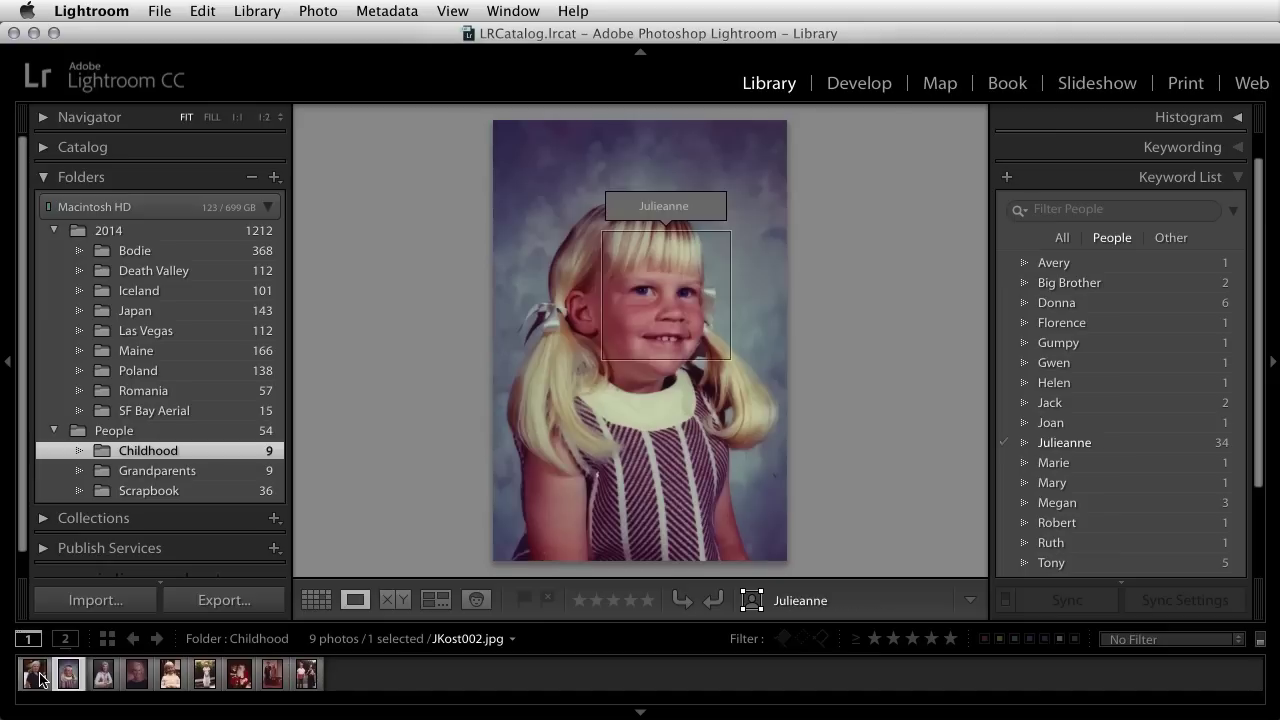
pyautogui.press('Right')
pyautogui.press('Right')
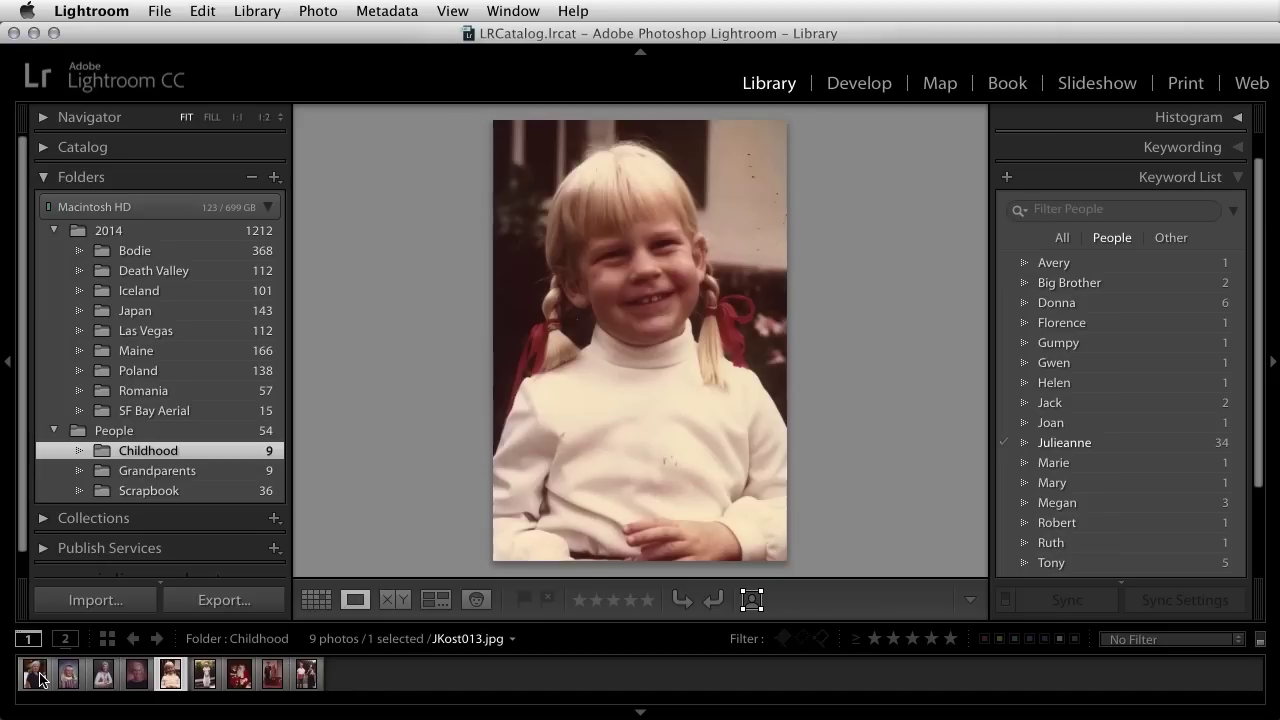
pyautogui.press('Right')
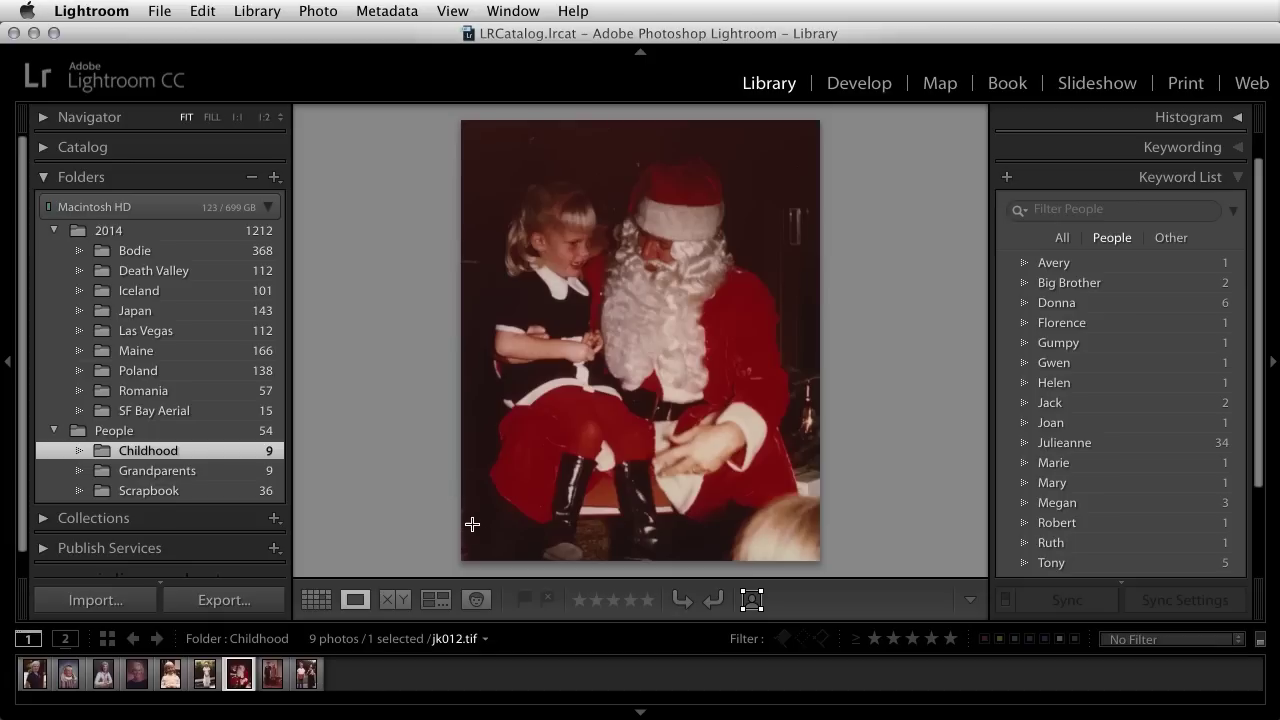
pyautogui.click(752, 600)
# Outline the girl's face and tag it with the presenter's name
pyautogui.moveTo(511, 183); pyautogui.dragTo(609, 295)
pyautogui.write('Julieanne')
pyautogui.press('Return')
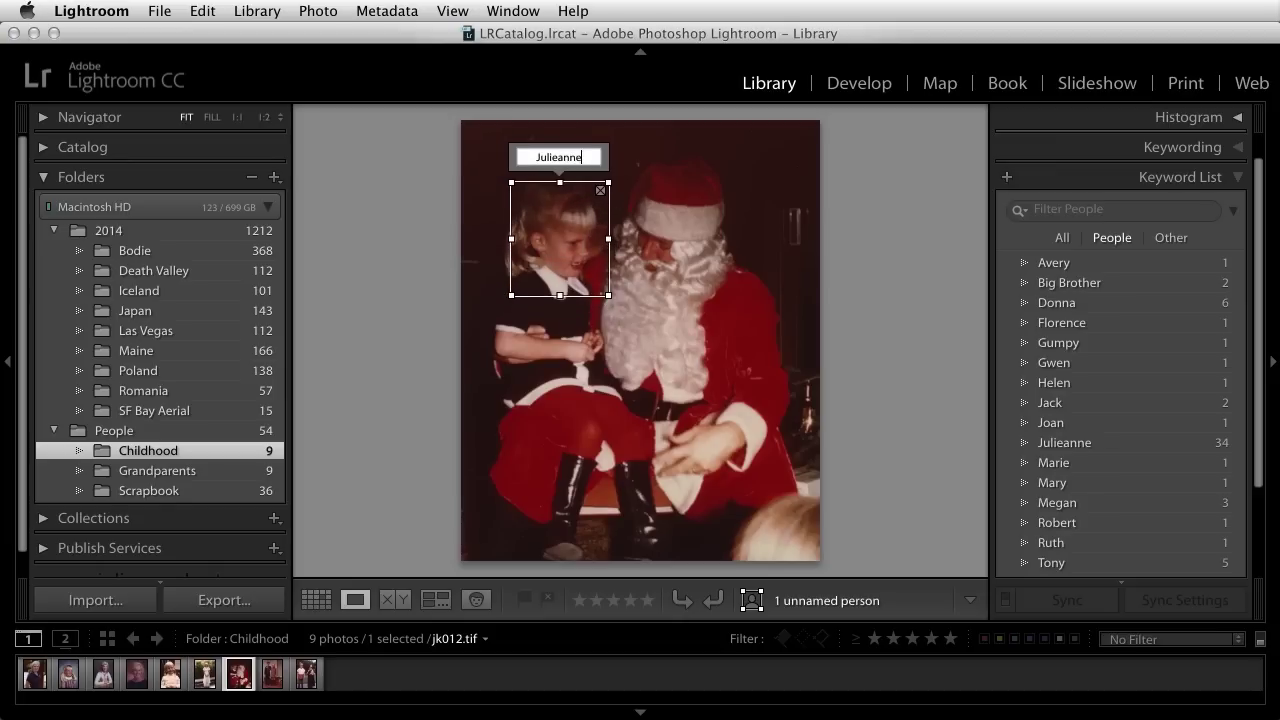
pyautogui.press('Return')
# Outline Santa's face and tag it as the new person 'Santa Clause'
pyautogui.moveTo(734, 161); pyautogui.dragTo(620, 313)
pyautogui.write('Santa')
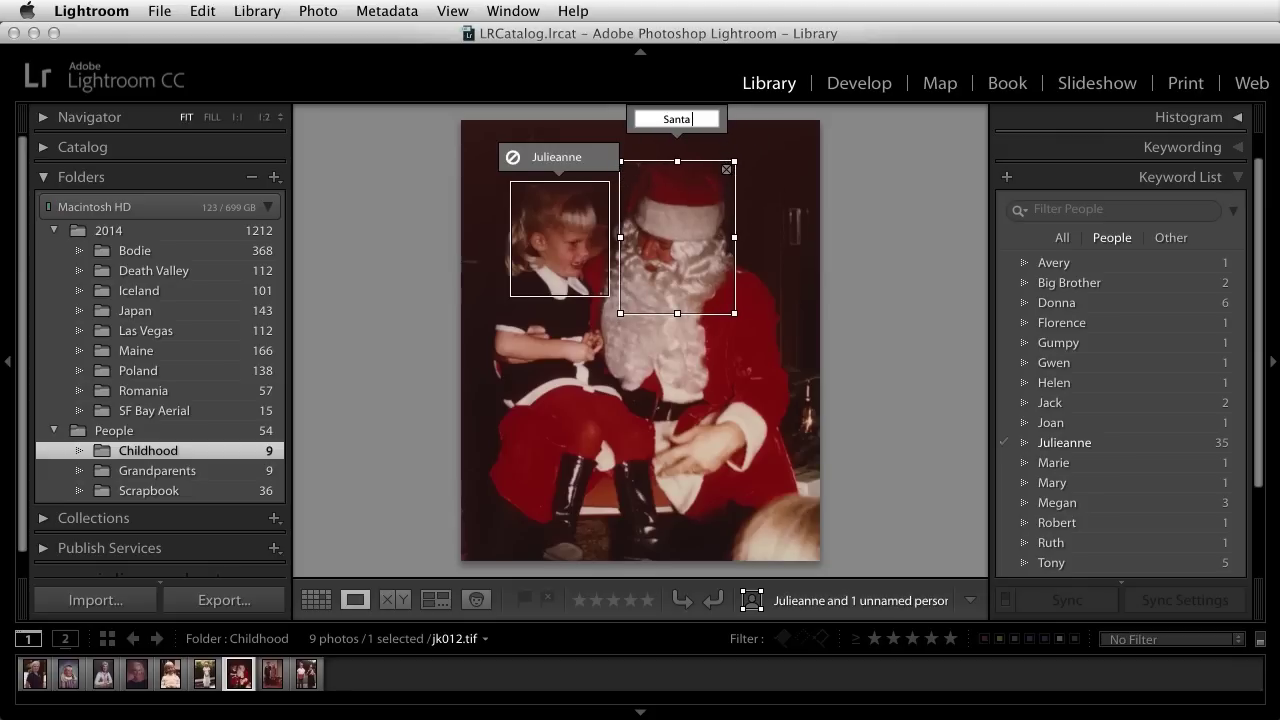
pyautogui.write(' Clause')
pyautogui.press('Return')
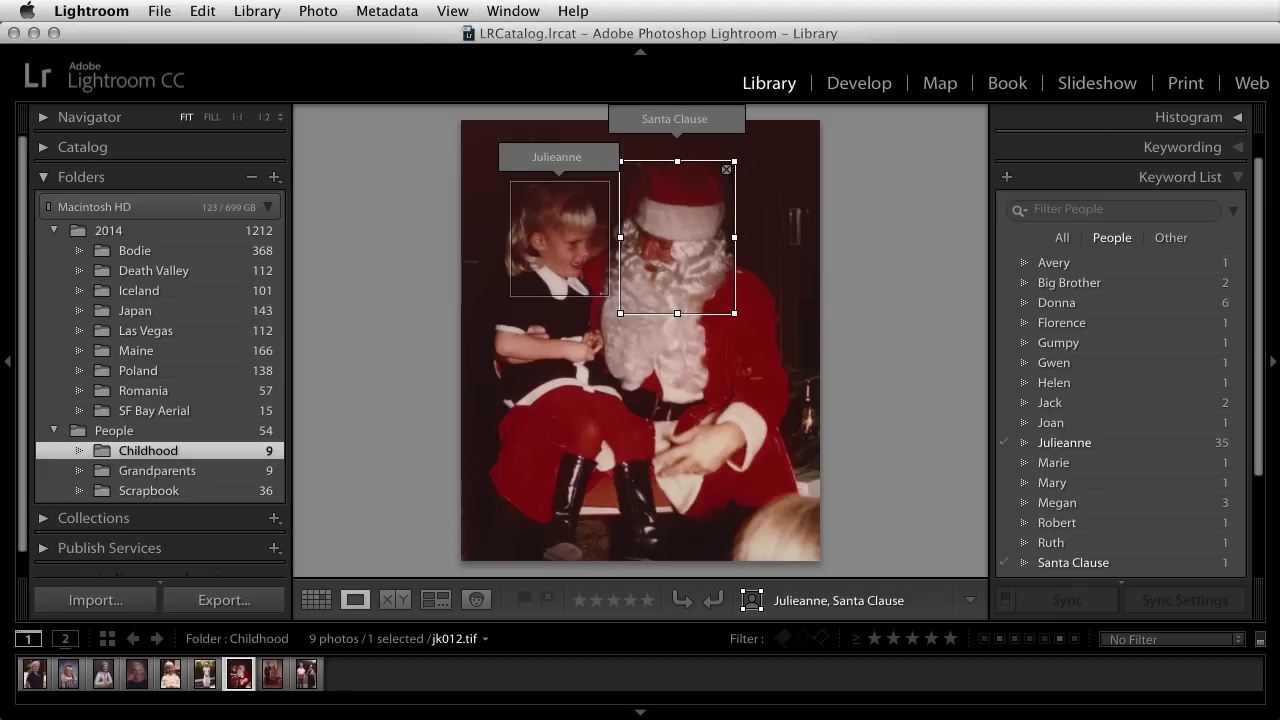